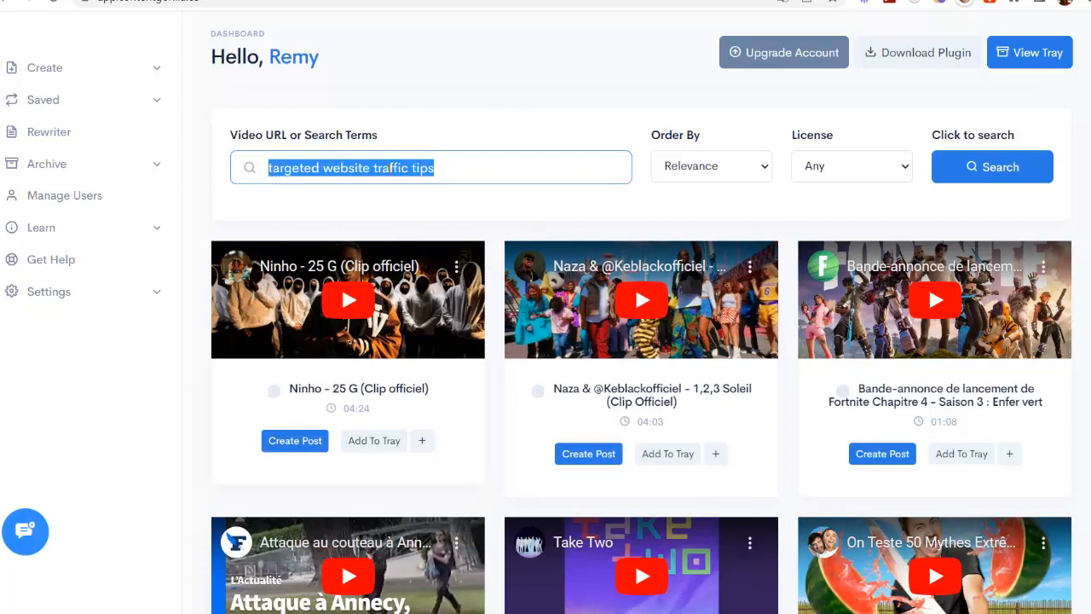
Search for videos using the terms "targeted website traffic tips" and browse the results.
click(557, 165)
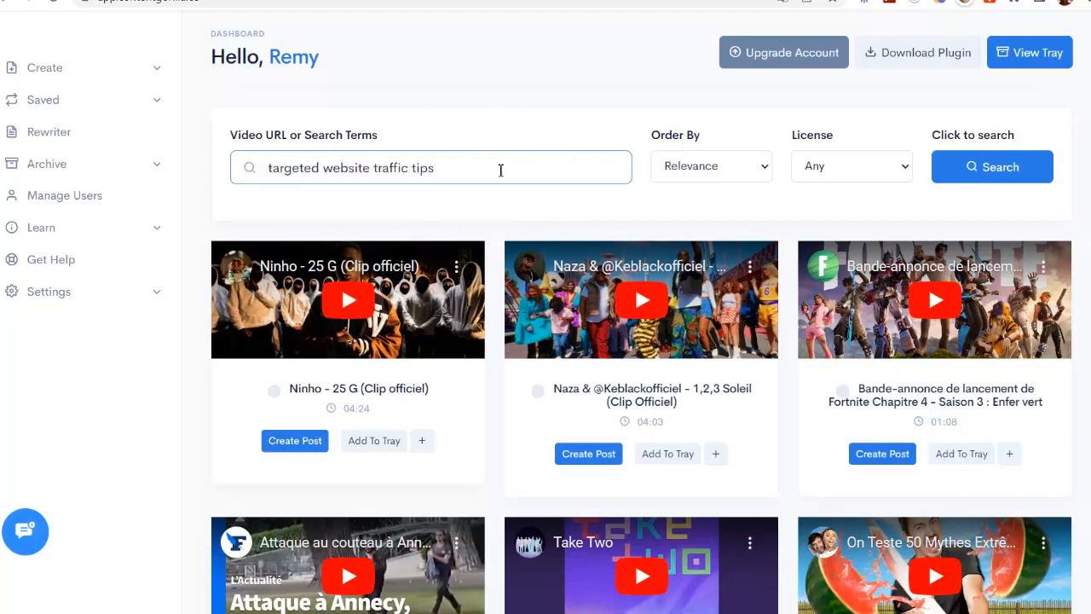
click(977, 178)
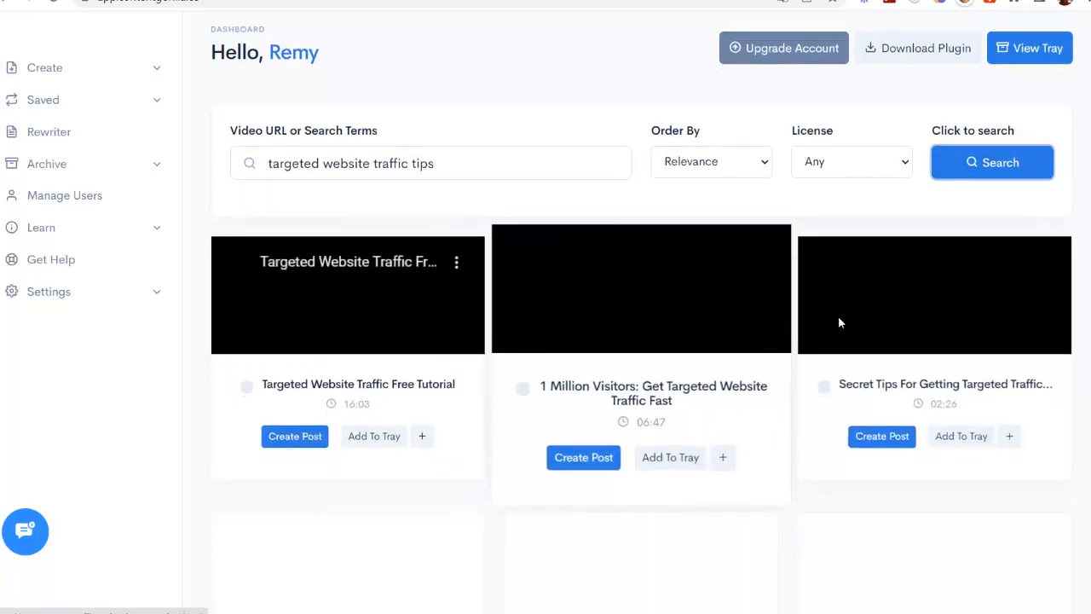
scroll(838, 317, down, 3)
scroll(767, 380, up, 3)
scroll(731, 338, down, 3)
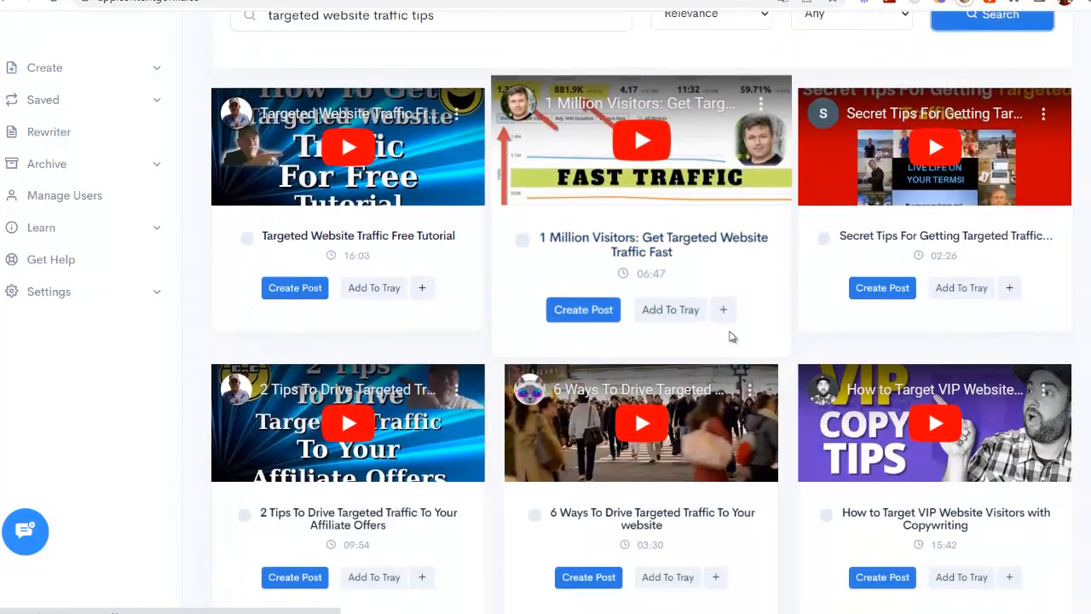
click(855, 581)
scroll(653, 216, up, 5)
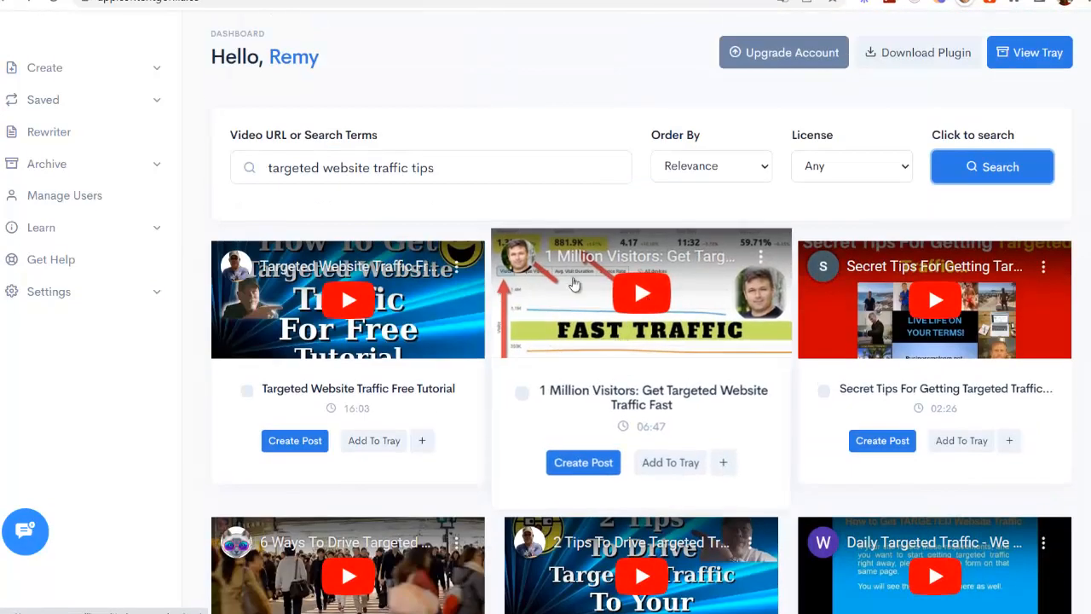
Keep the video order on Relevance and create a post from "1 Million Visitors: Get Targeted Website Traffic Fast".
click(752, 171)
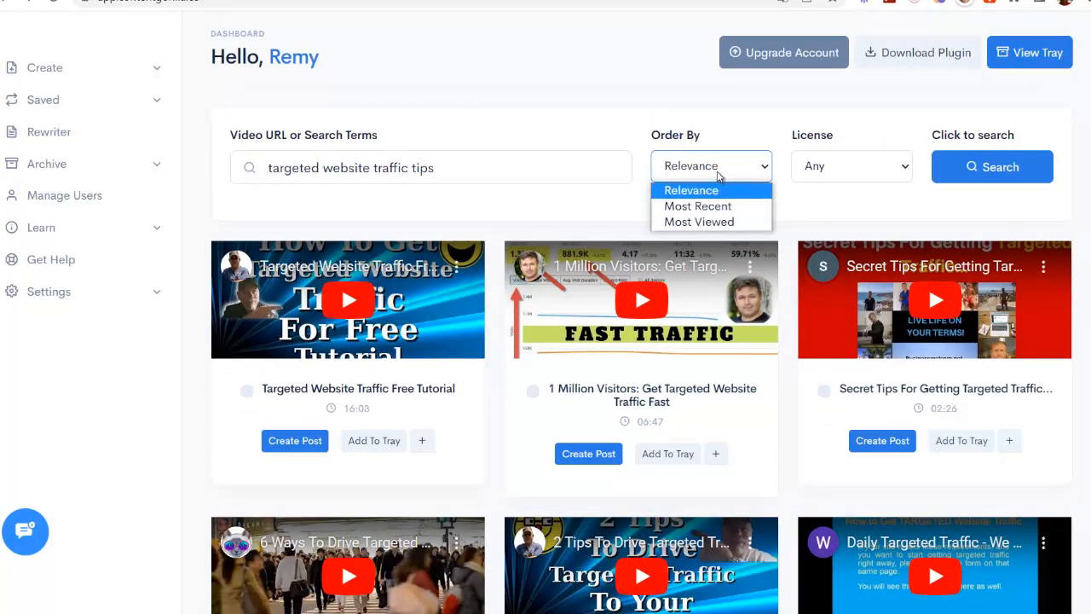
click(723, 189)
click(585, 463)
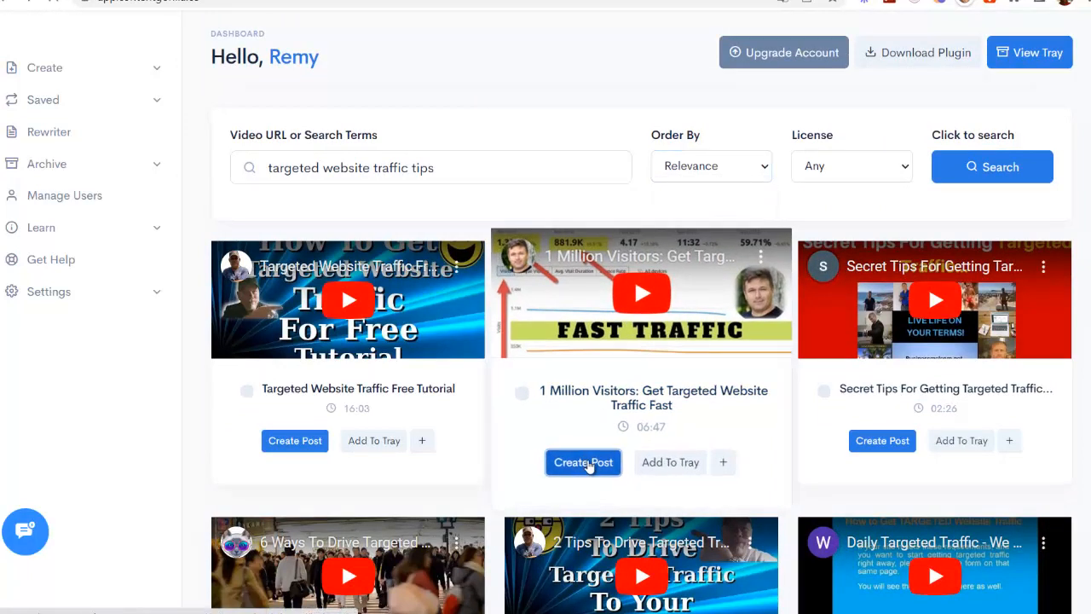
scroll(442, 240, down, 3)
scroll(727, 323, down, 10)
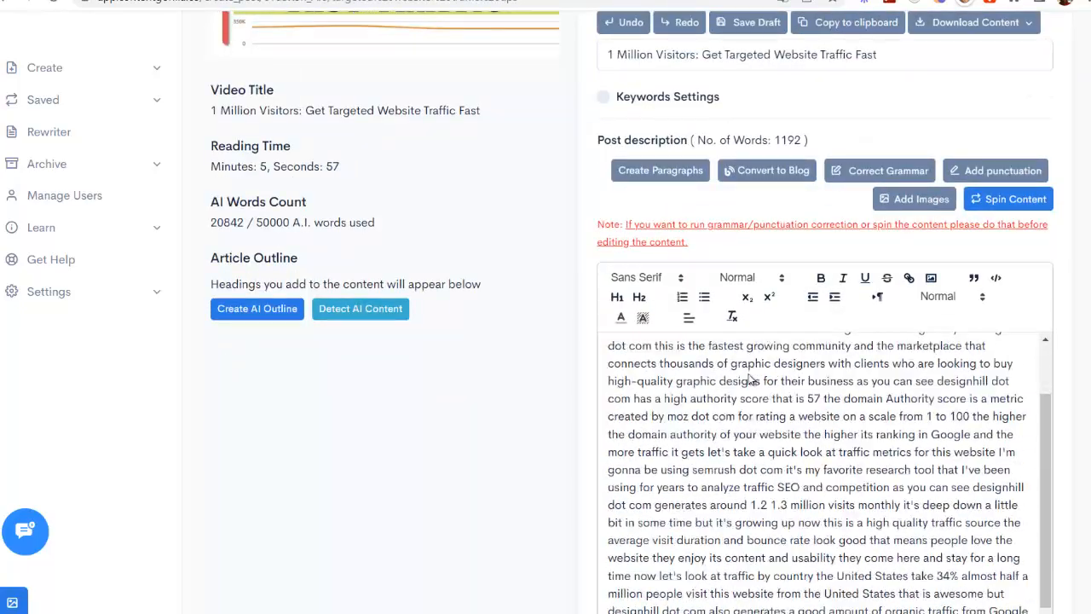
scroll(742, 354, down, 6)
scroll(750, 380, up, 12)
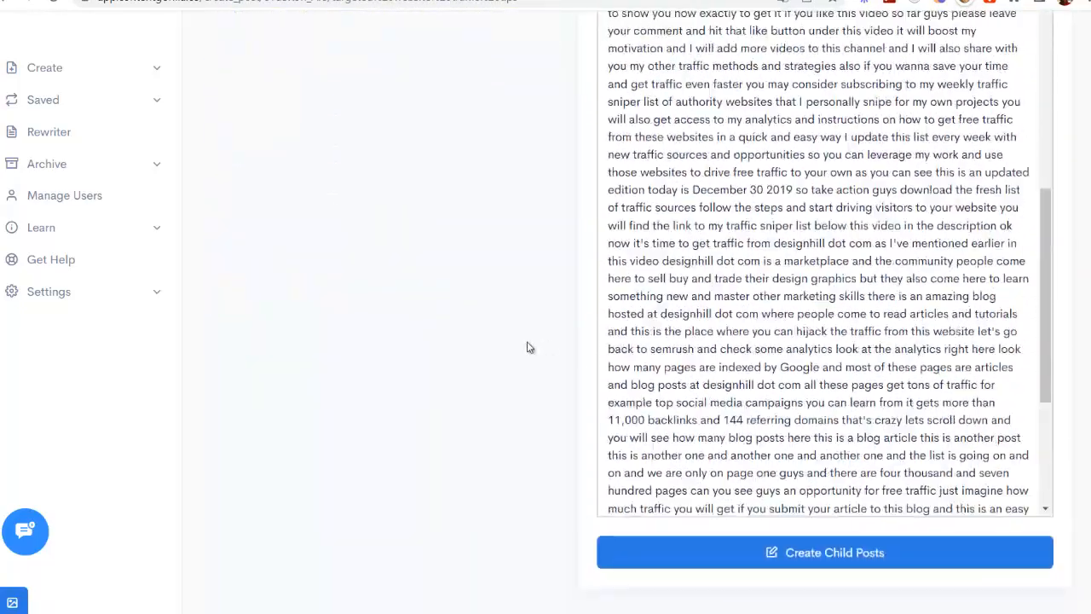
scroll(510, 287, up, 7)
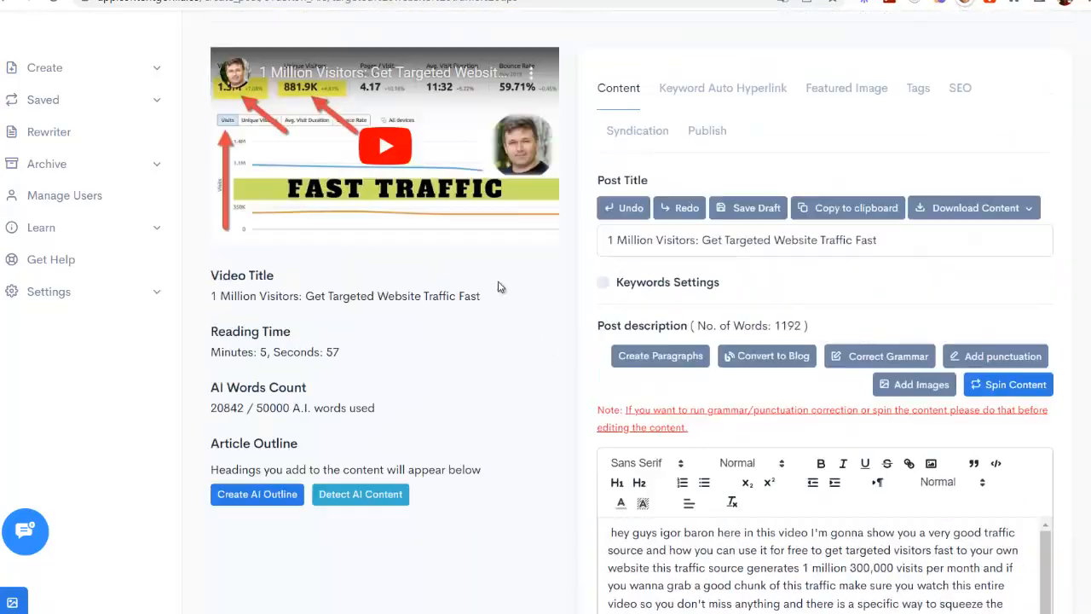
Add punctuation to the transcript in the post description and read through the corrected text.
click(992, 359)
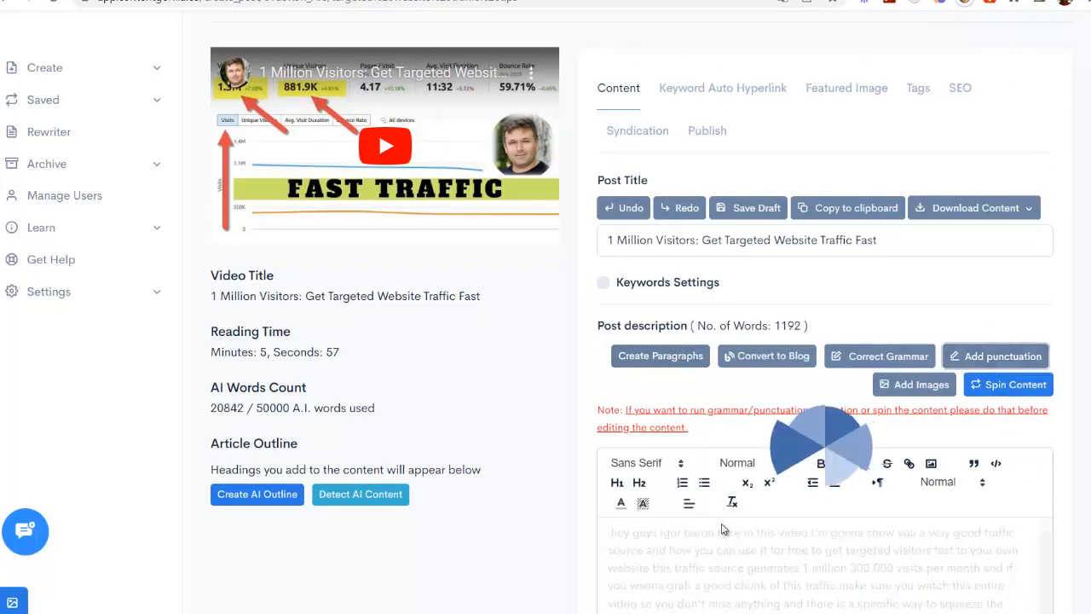
scroll(554, 486, down, 2)
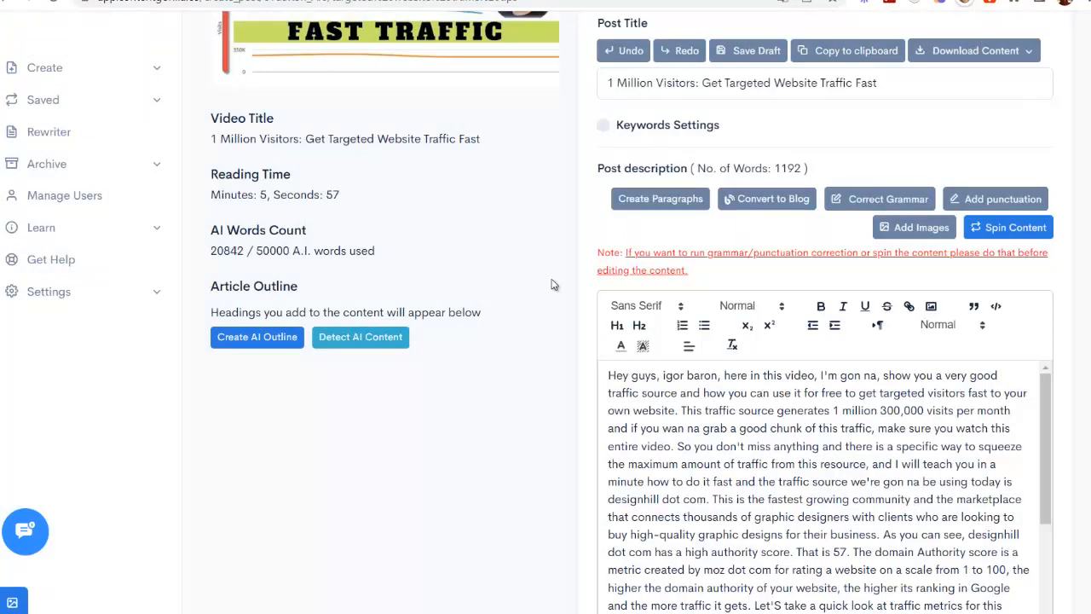
scroll(611, 267, down, 3)
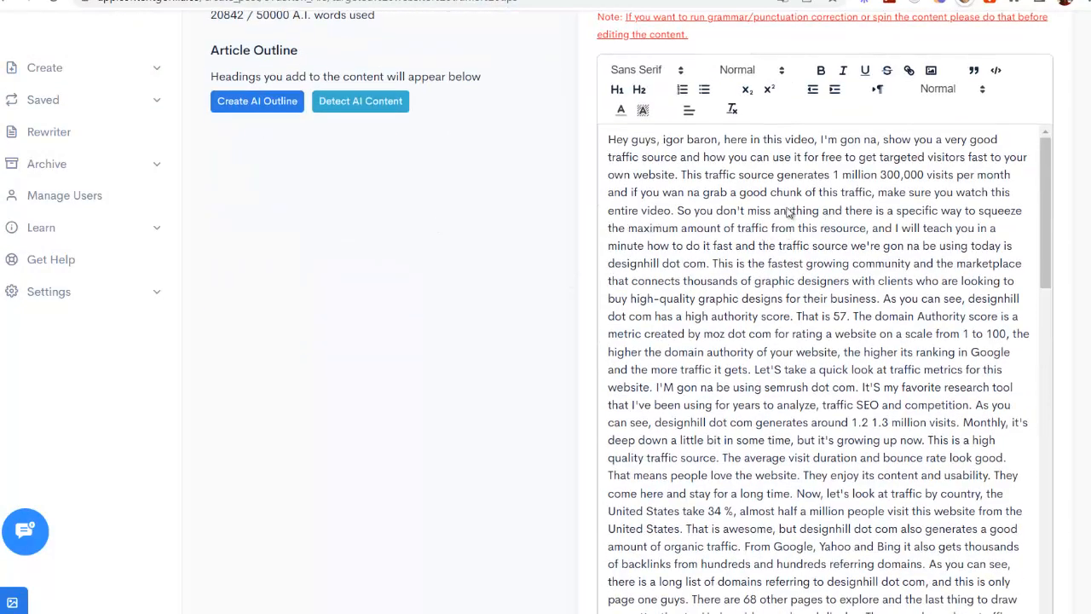
scroll(747, 202, down, 2)
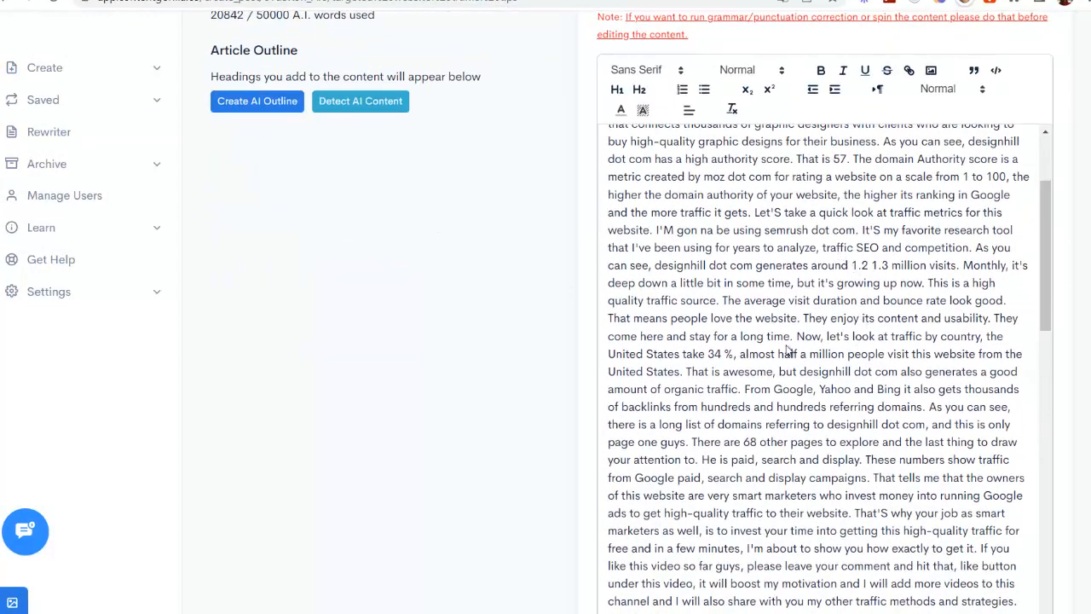
scroll(789, 315, up, 8)
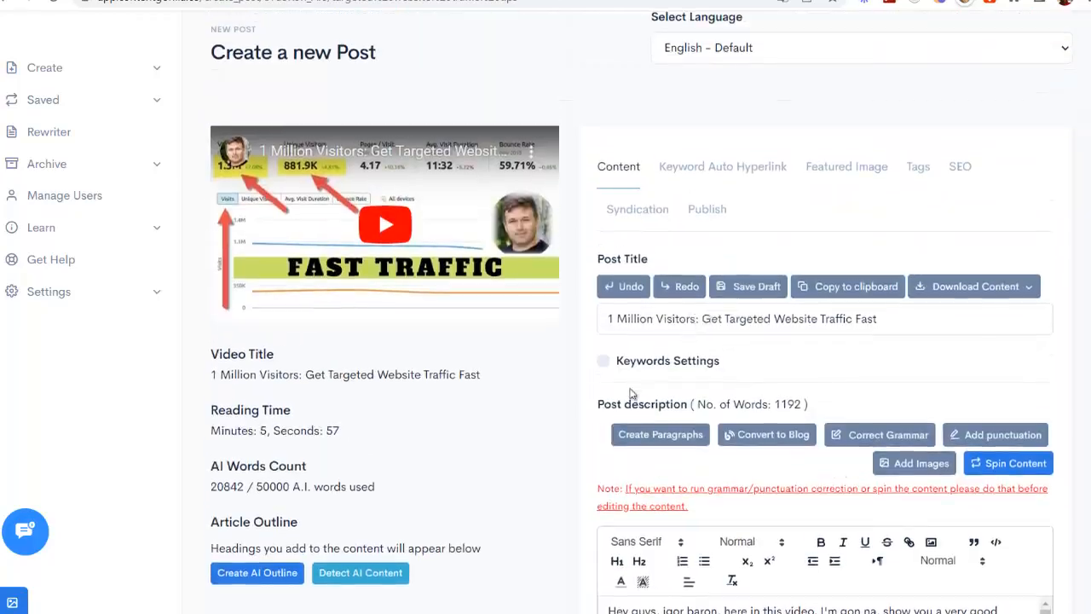
Split the punctuated post description into paragraphs and check the text through to its end.
scroll(679, 198, down, 3)
click(674, 202)
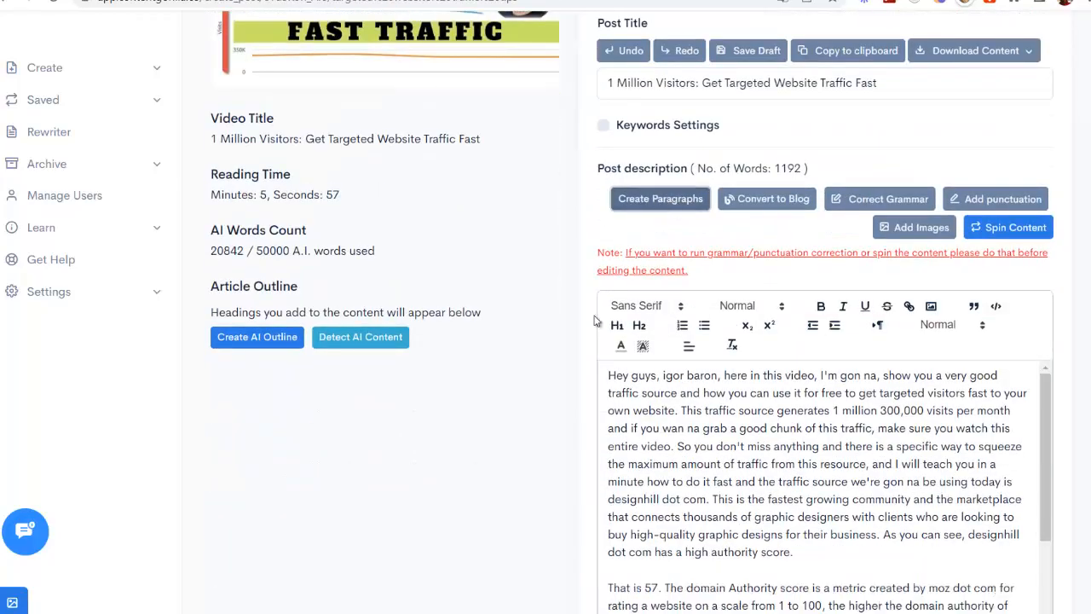
scroll(758, 341, down, 2)
scroll(786, 356, down, 10)
scroll(786, 356, down, 5)
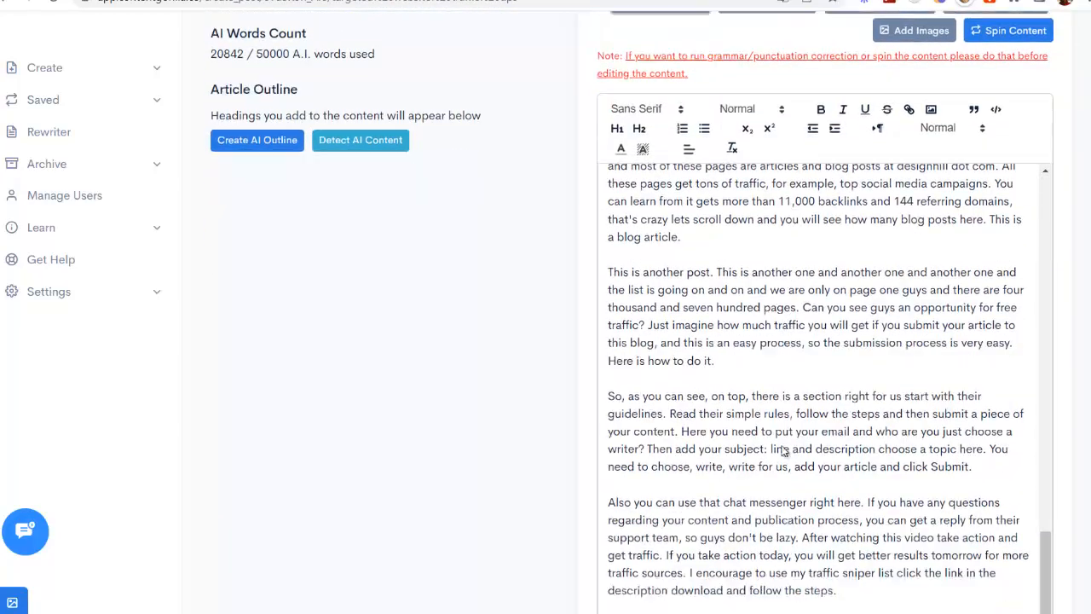
scroll(563, 277, up, 8)
scroll(546, 307, down, 2)
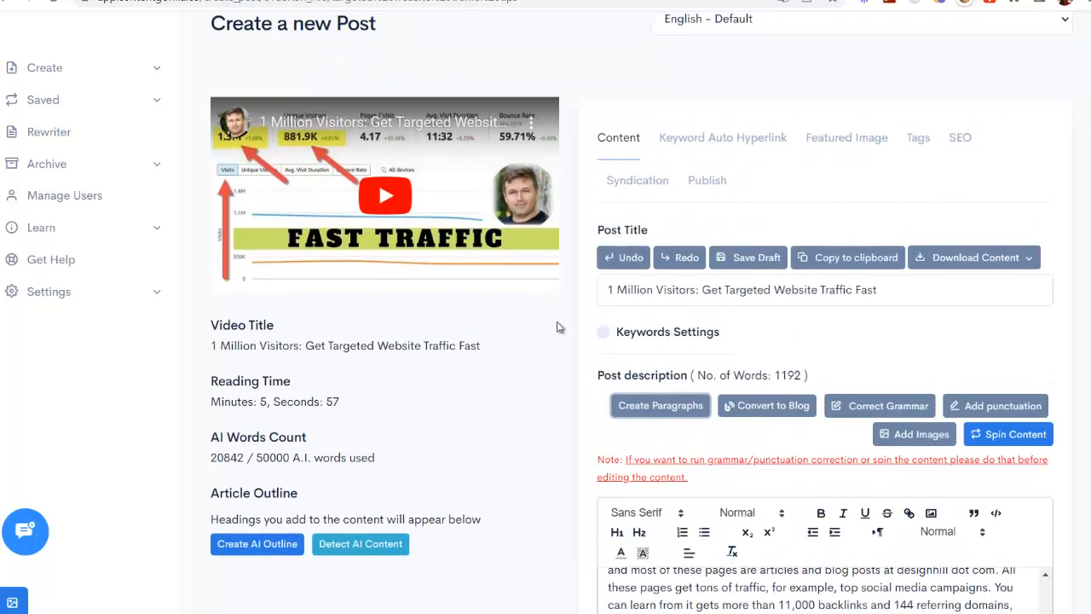
Generate an AI outline for the article with the context "targeted website traffic tips".
scroll(560, 281, down, 2)
scroll(550, 298, up, 1)
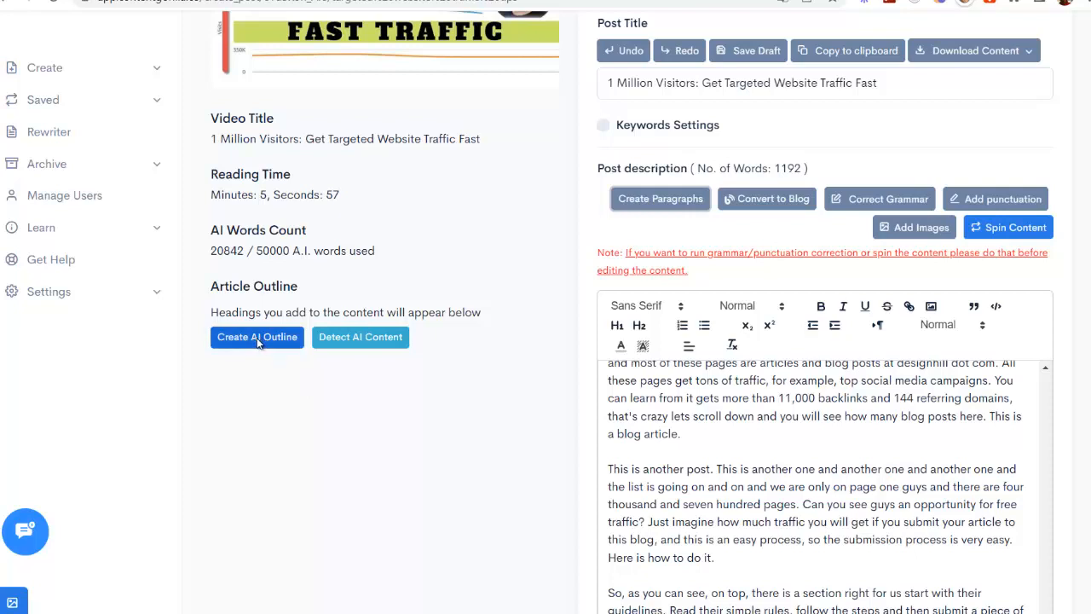
scroll(657, 435, up, 2)
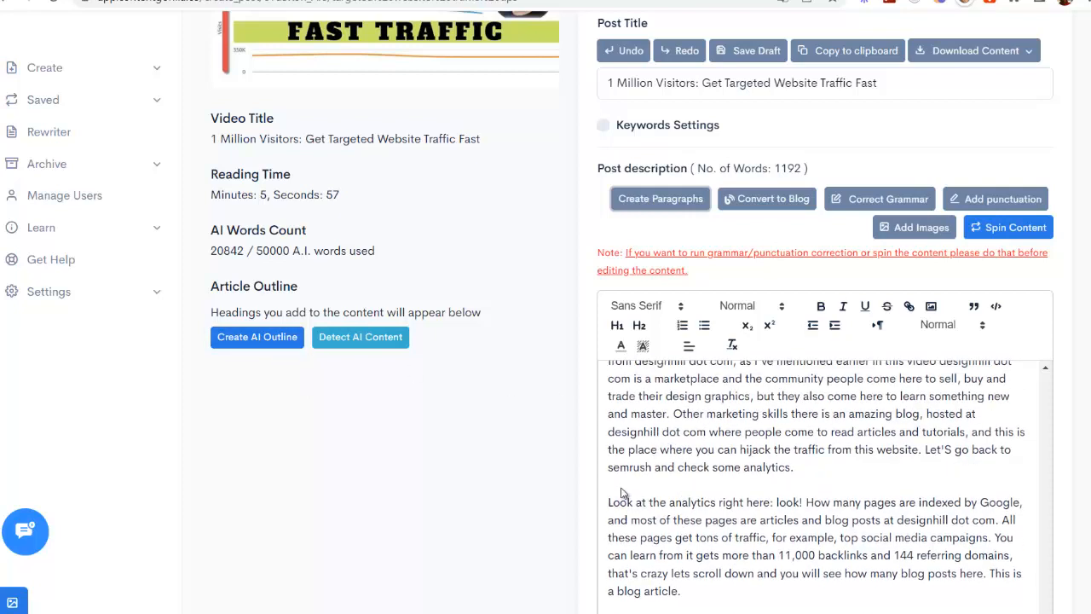
scroll(730, 494, down, 6)
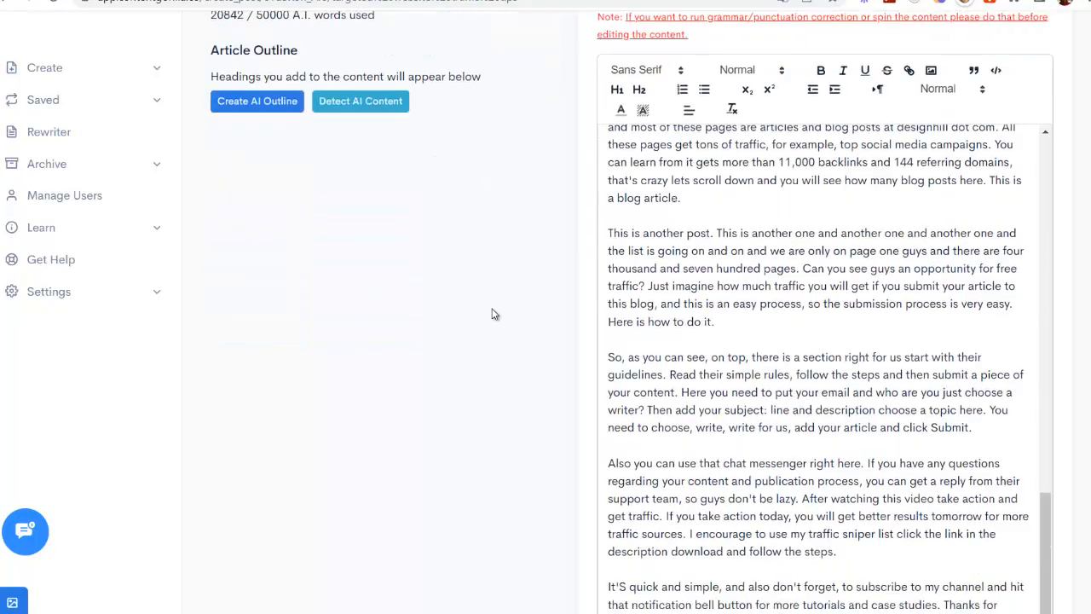
scroll(492, 312, up, 1)
scroll(418, 370, up, 2)
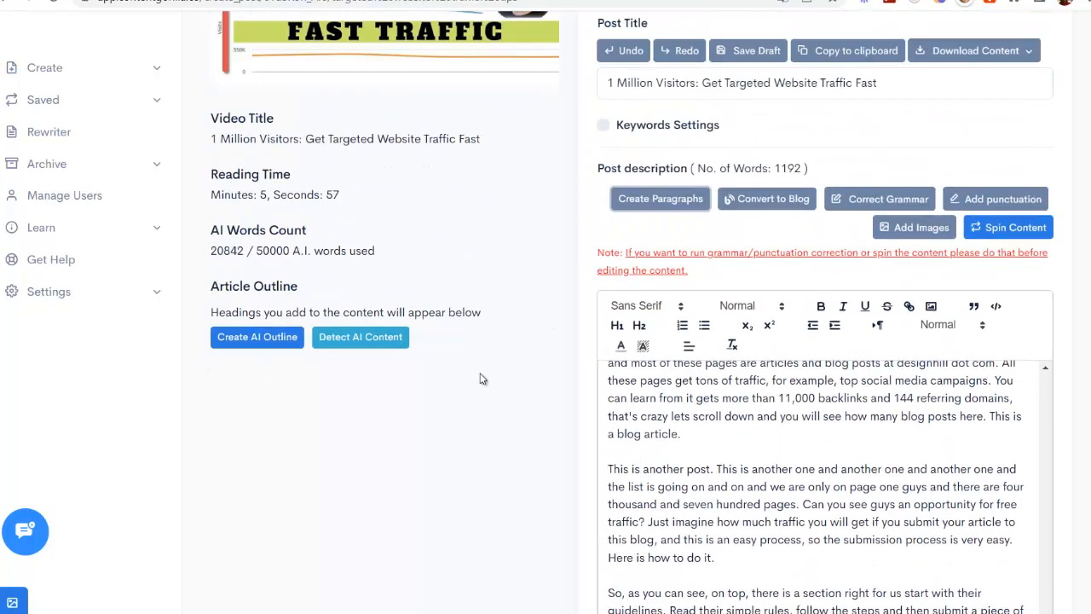
click(266, 341)
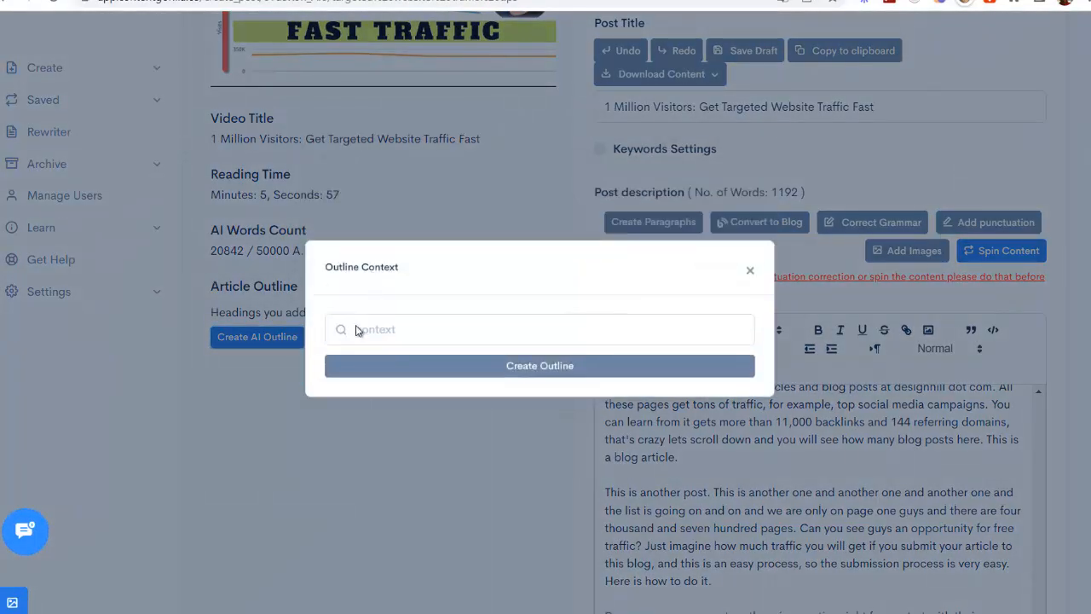
click(357, 329)
text(targeted website traffic tips)
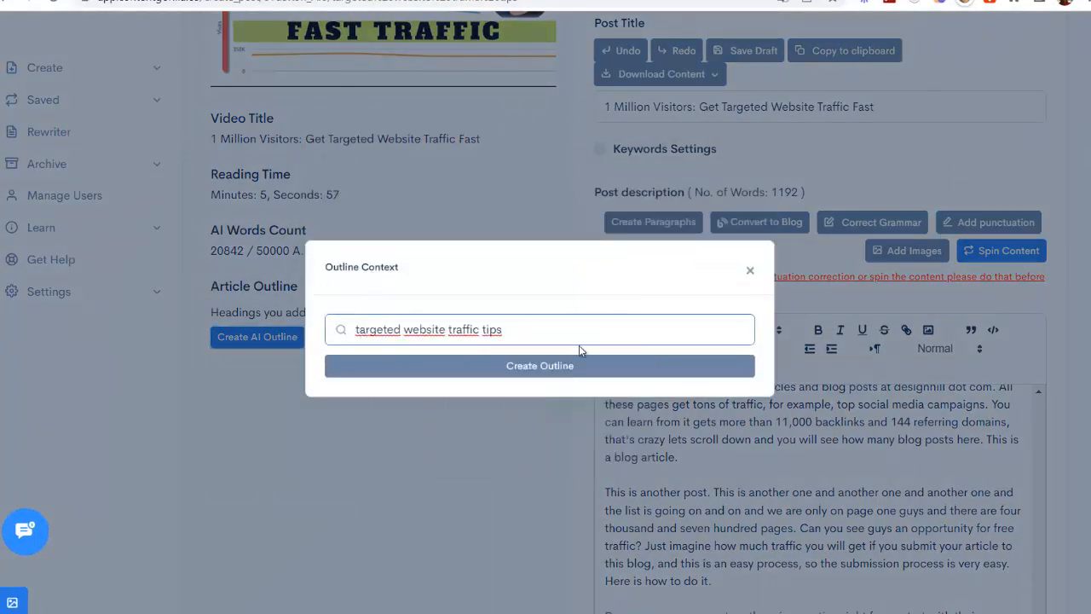
click(537, 366)
scroll(533, 324, down, 2)
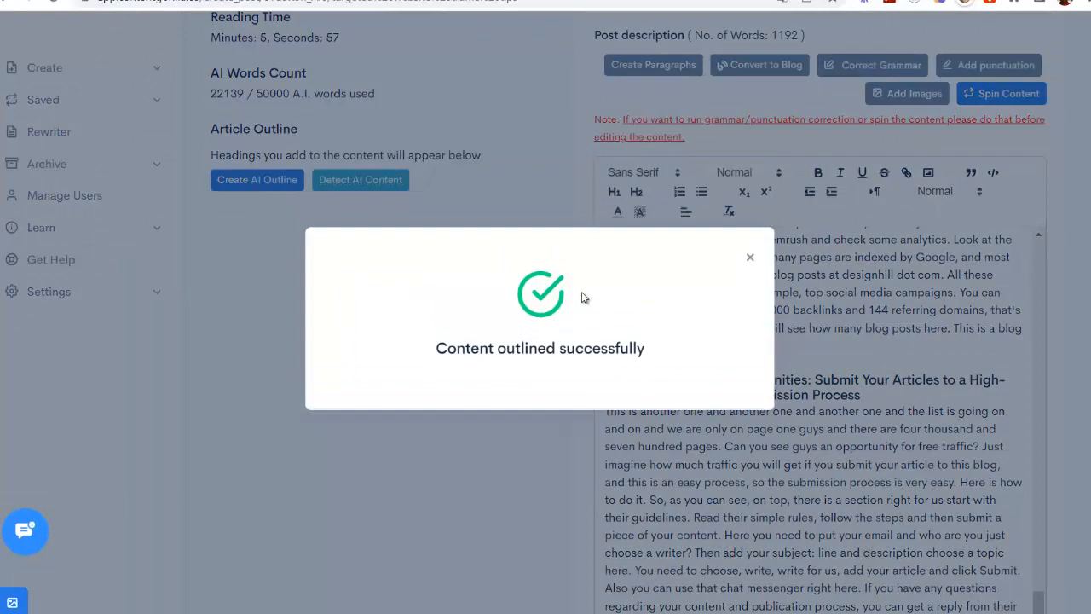
click(749, 257)
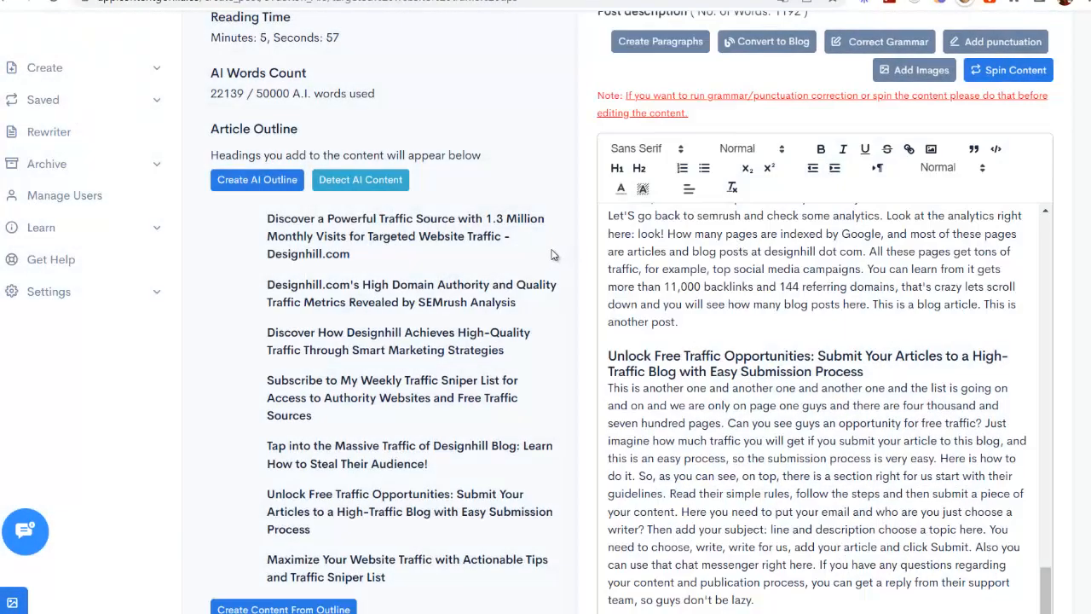
Review the generated outline headings and compare them with the headed sections in the post description.
scroll(358, 271, down, 2)
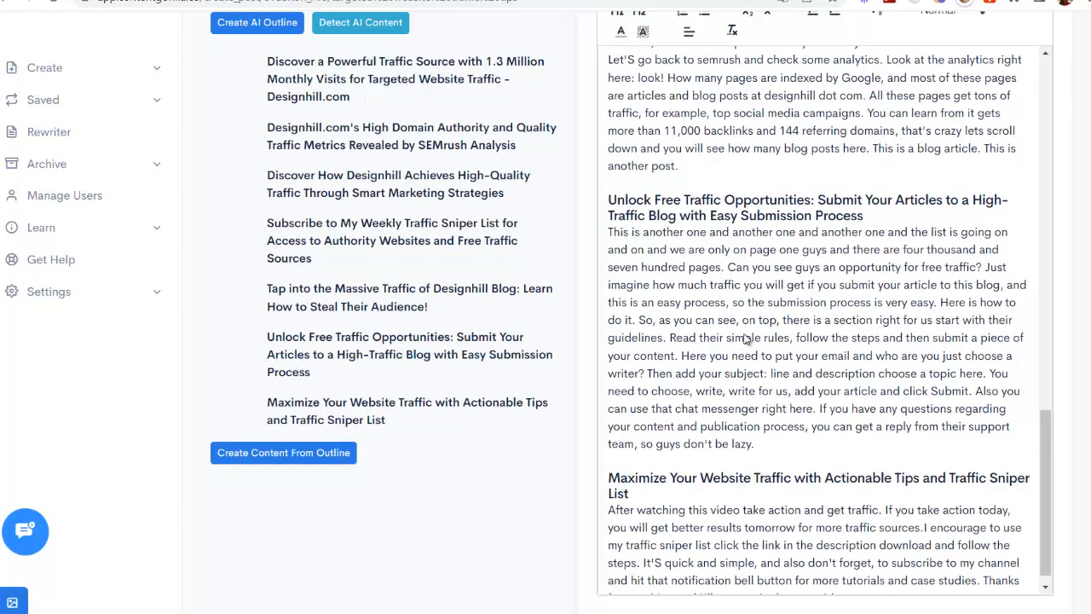
scroll(744, 340, up, 5)
scroll(679, 401, down, 3)
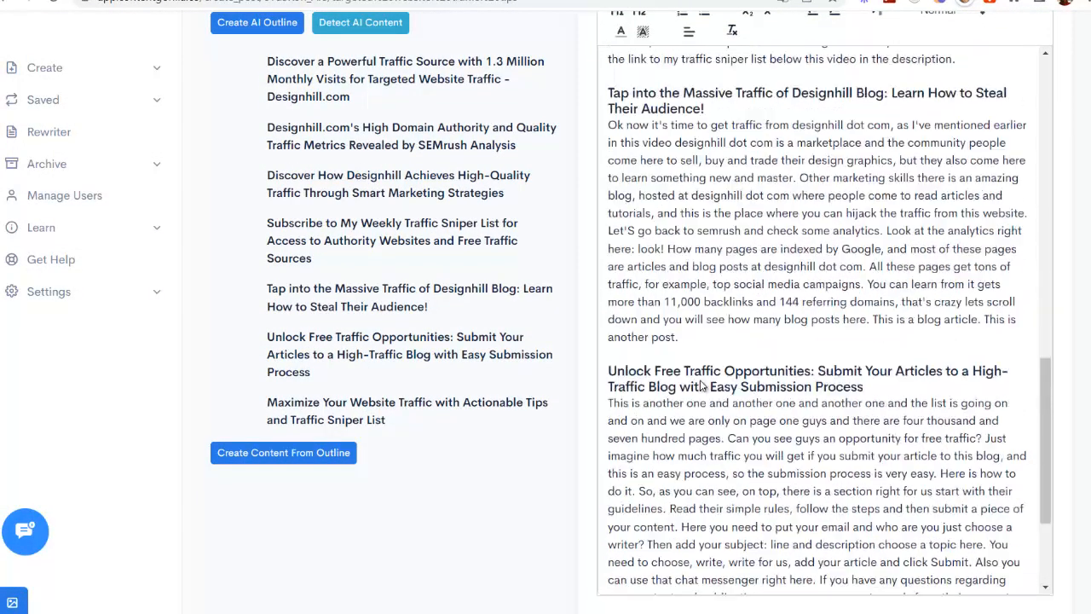
scroll(703, 386, down, 1)
scroll(429, 329, up, 4)
scroll(370, 347, down, 4)
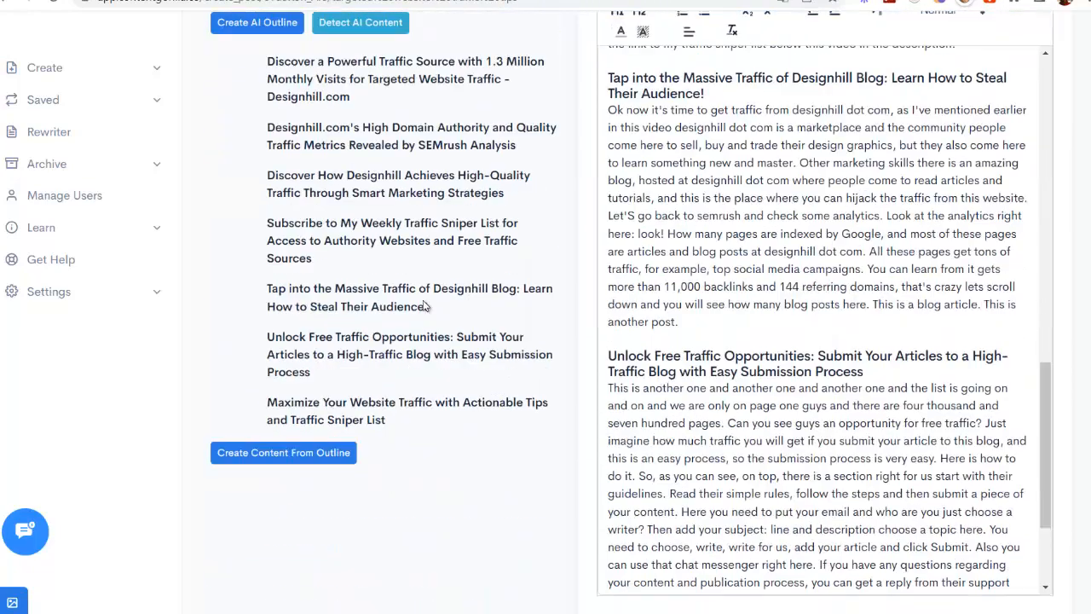
scroll(474, 218, up, 1)
scroll(576, 241, down, 2)
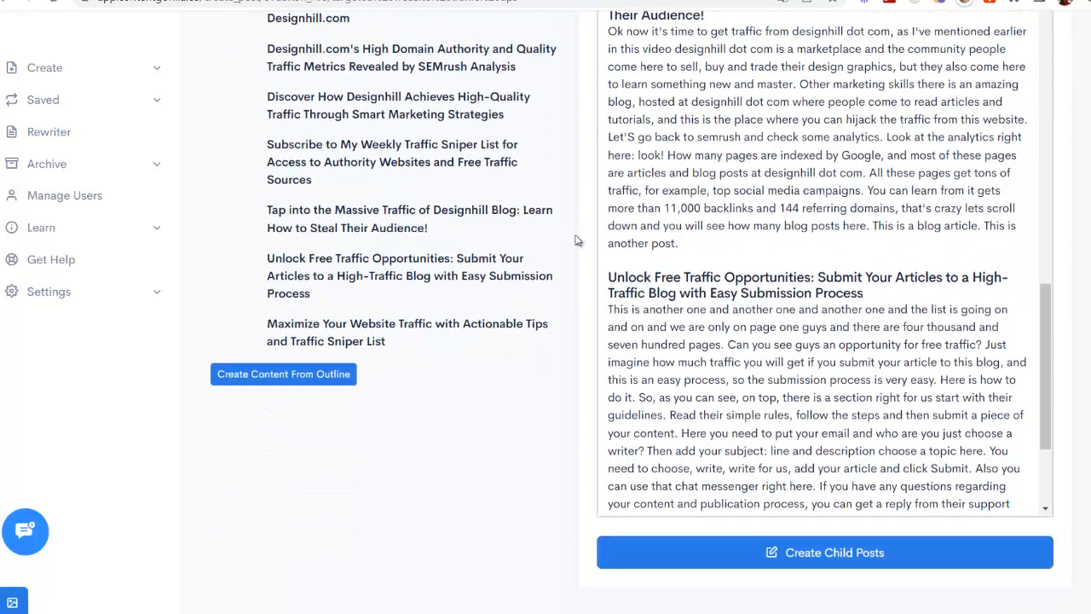
click(838, 558)
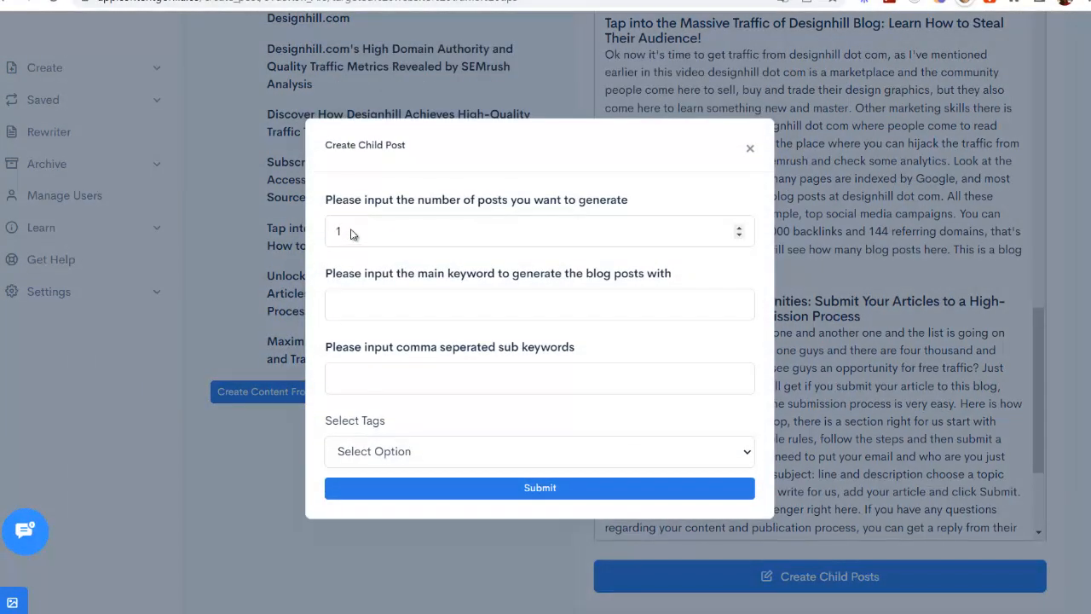
drag(348, 231, 331, 233)
key(BackSpace)
text(30)
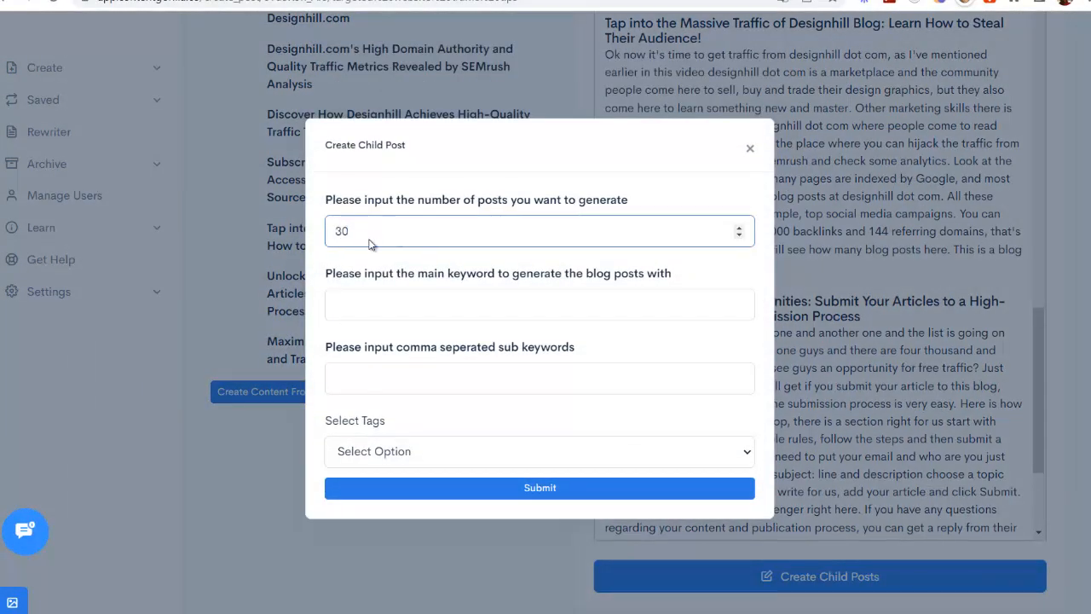
click(751, 149)
Look over the outlined article from its later sections back up to the post title and settings categories.
scroll(700, 223, up, 10)
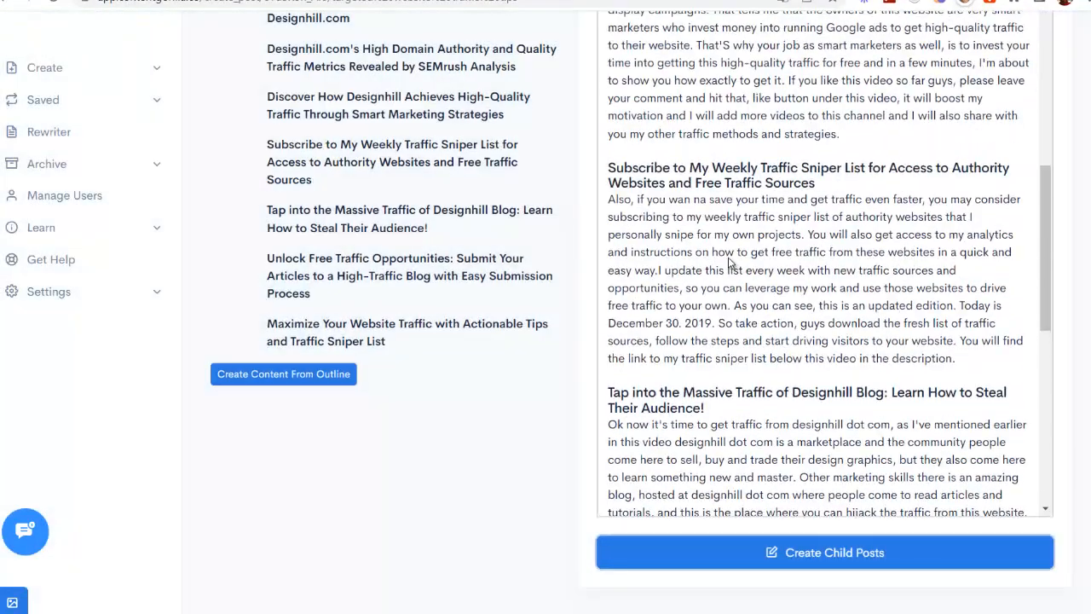
scroll(701, 223, up, 5)
scroll(569, 364, up, 5)
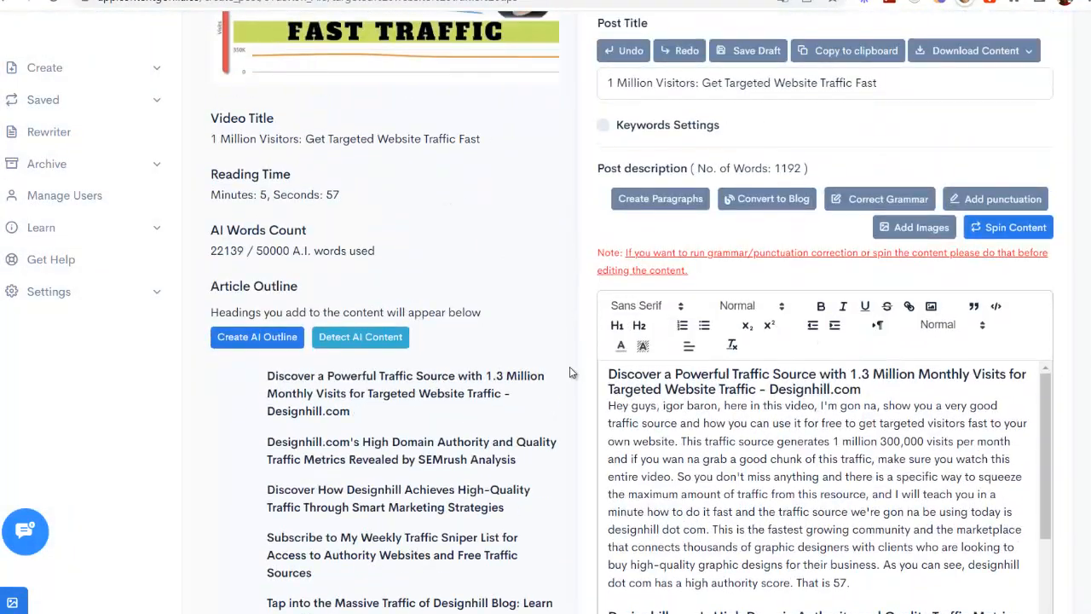
scroll(571, 372, down, 2)
scroll(537, 409, up, 5)
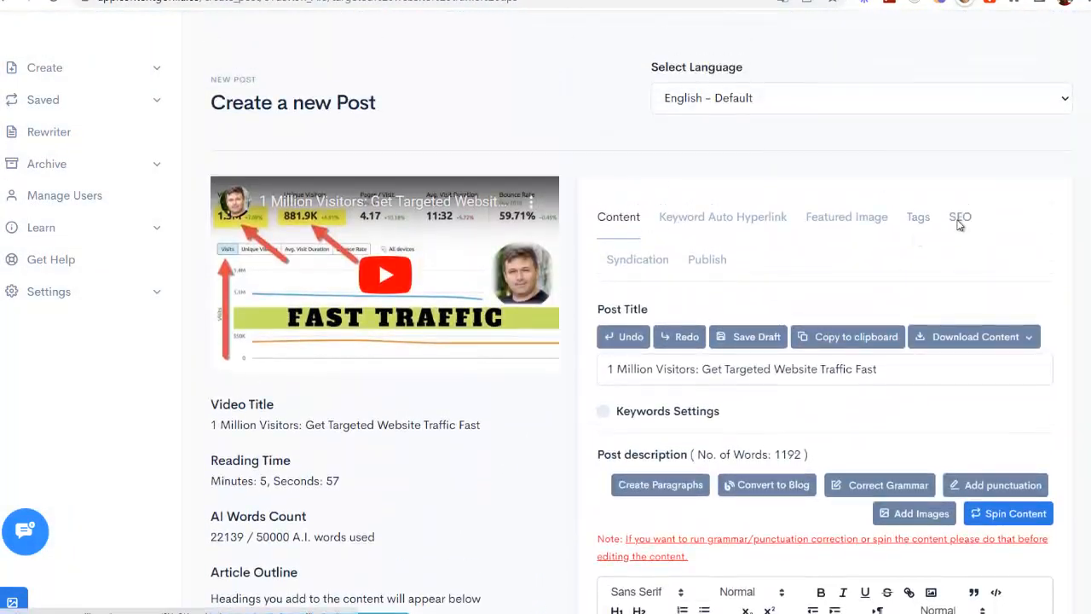
scroll(426, 441, down, 5)
scroll(959, 220, up, 5)
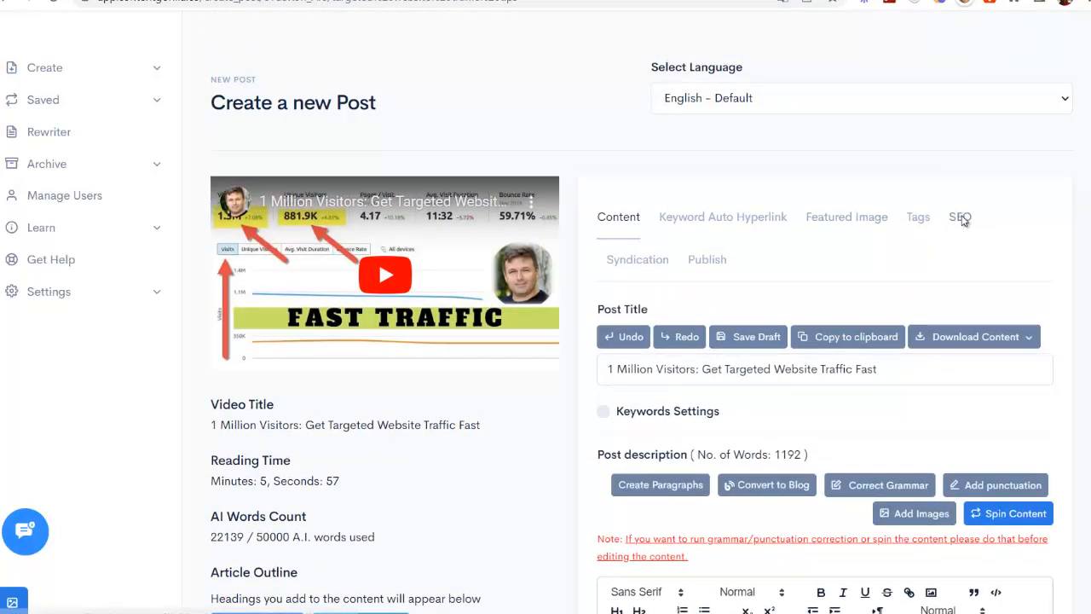
Review the post's SEO keyword and related keywords, then return to the post content.
click(960, 218)
scroll(550, 395, down, 3)
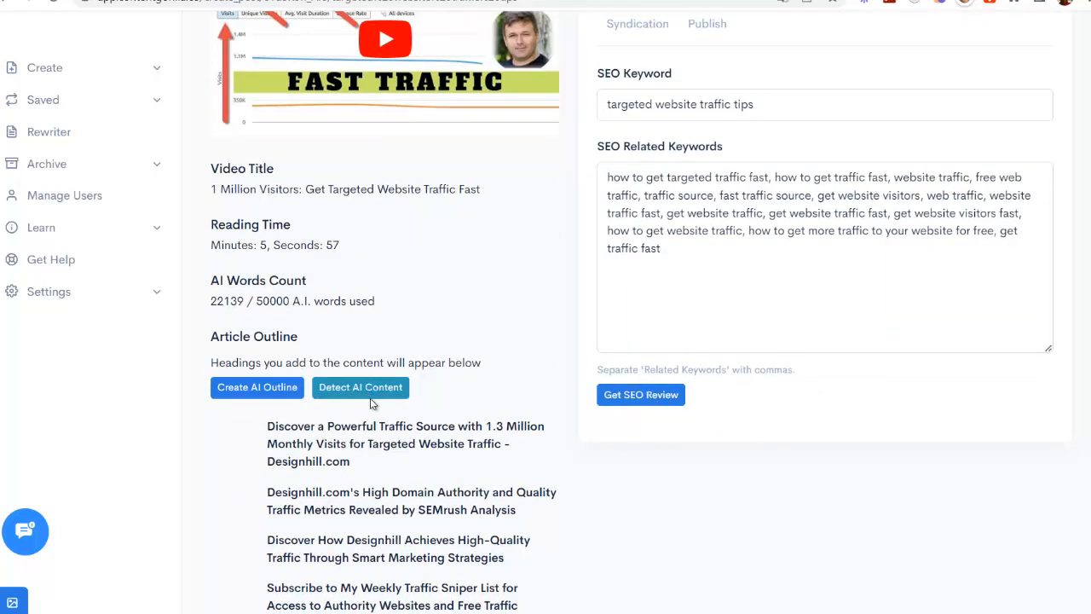
scroll(524, 320, up, 2)
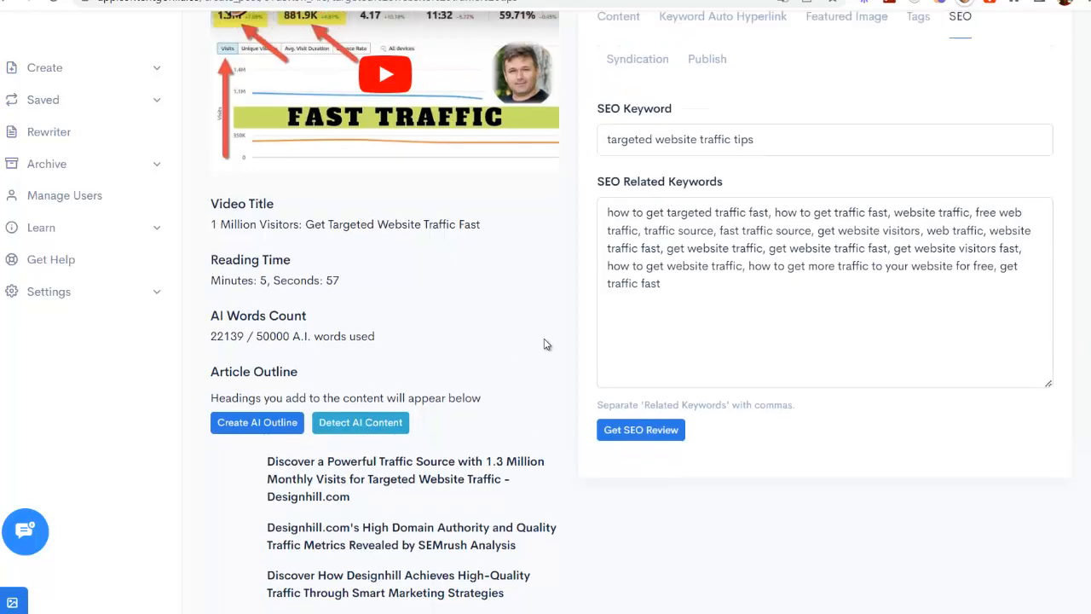
click(626, 139)
Examine the article outline and its content creation options alongside the headed sections of the post description.
scroll(570, 349, down, 2)
scroll(568, 345, down, 2)
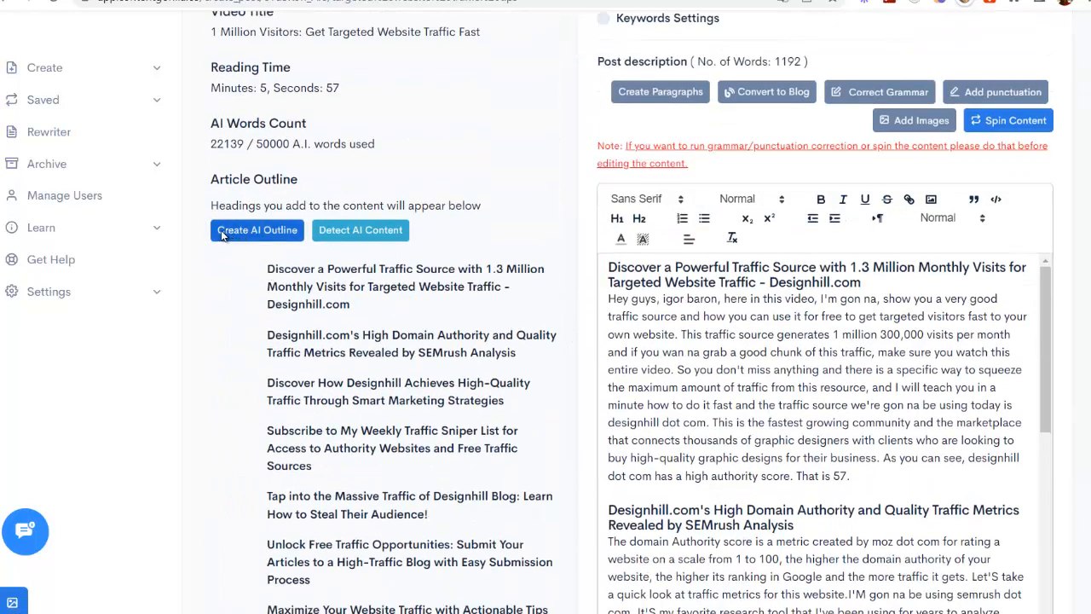
scroll(335, 237, up, 3)
scroll(348, 450, down, 6)
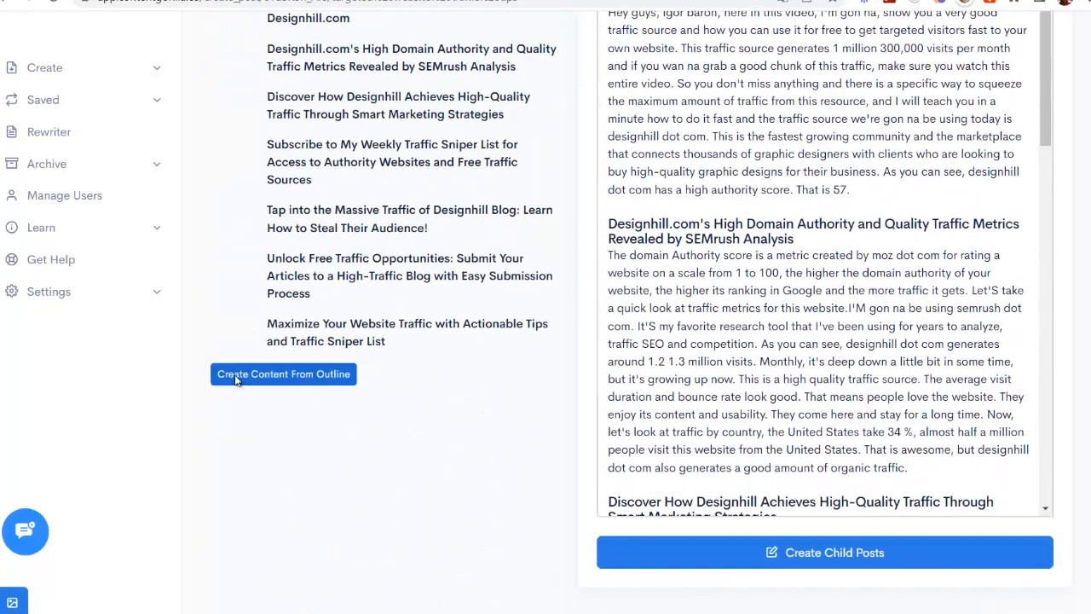
scroll(459, 387, up, 5)
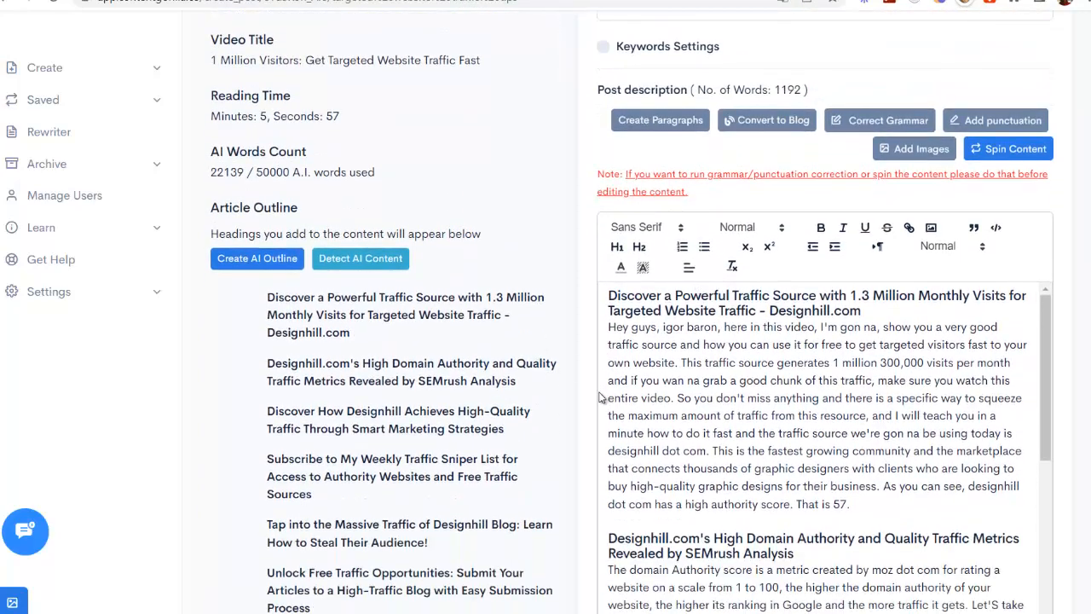
scroll(601, 397, up, 5)
scroll(499, 349, down, 5)
scroll(357, 40, down, 3)
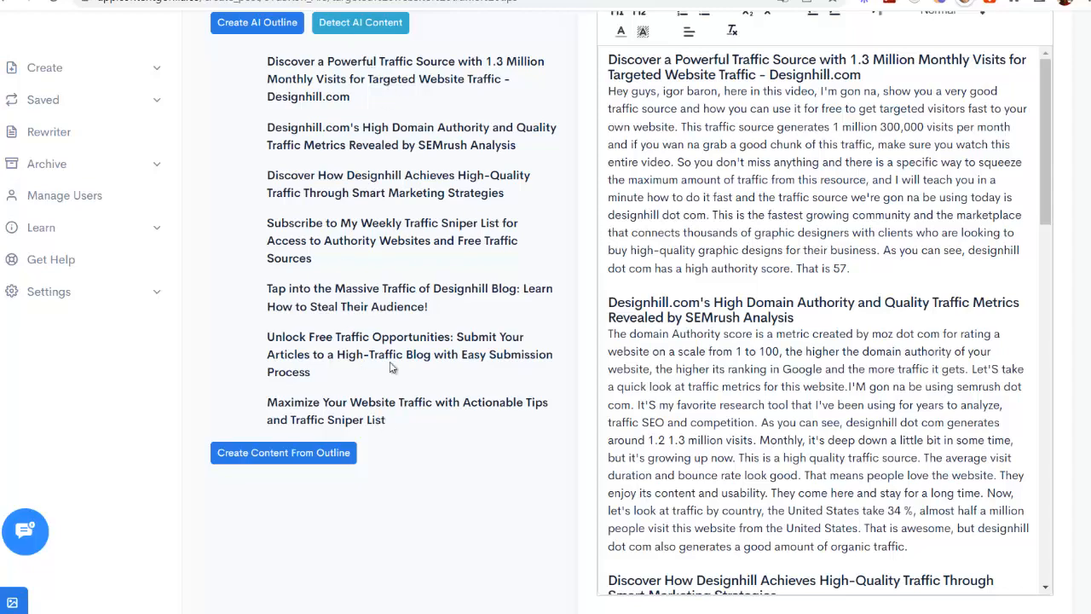
scroll(468, 245, up, 5)
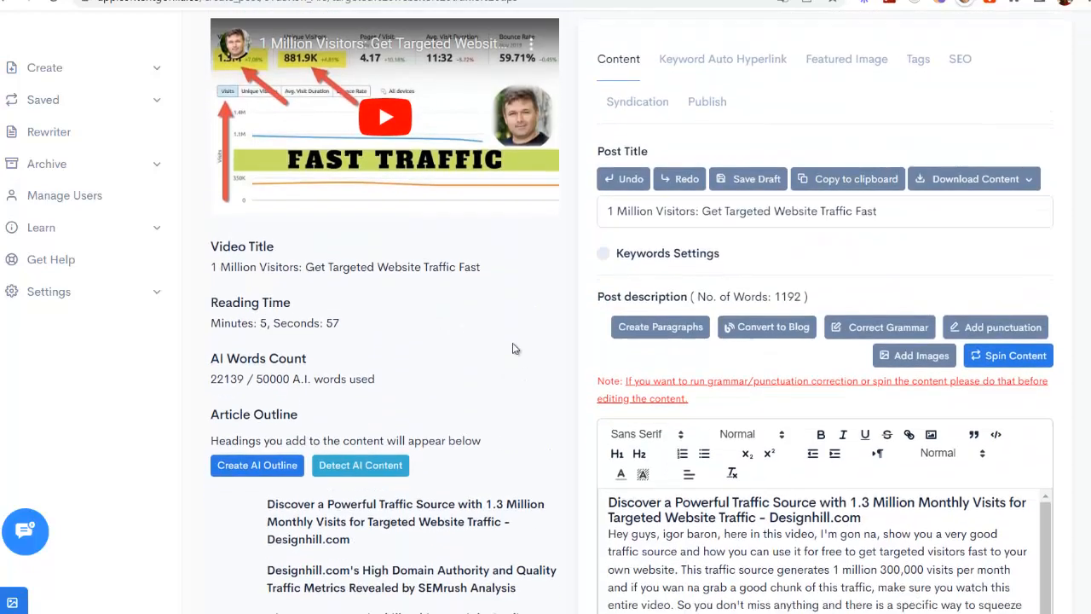
scroll(423, 290, down, 4)
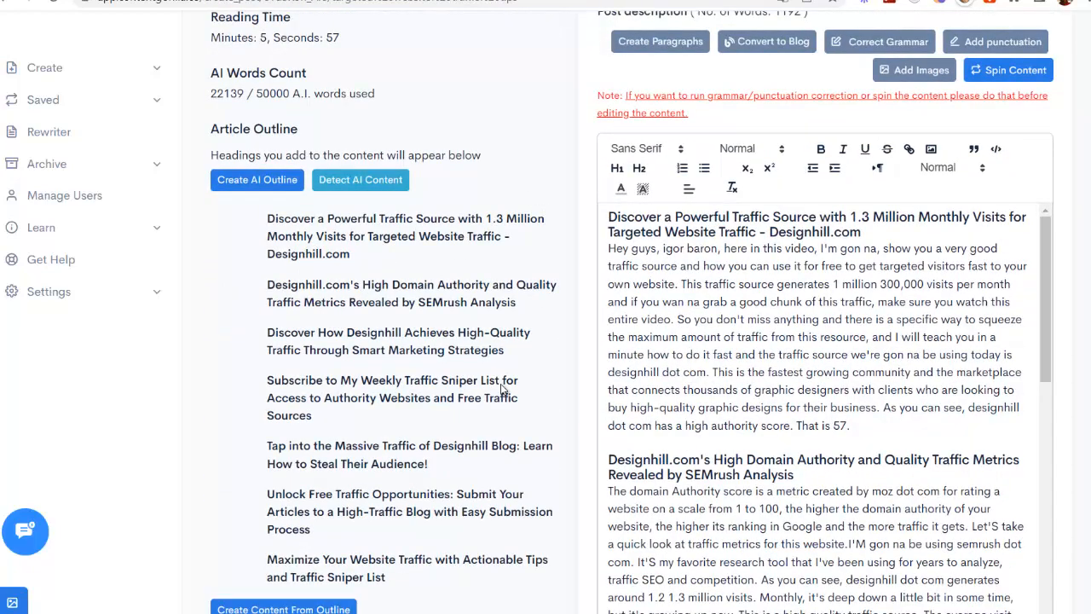
scroll(349, 473, down, 2)
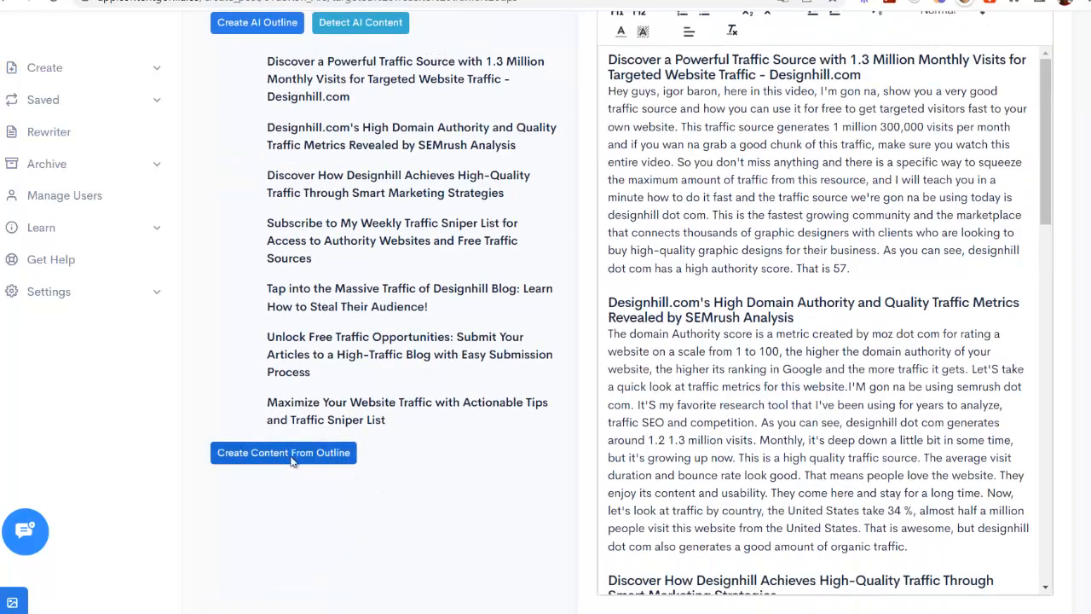
scroll(349, 472, up, 2)
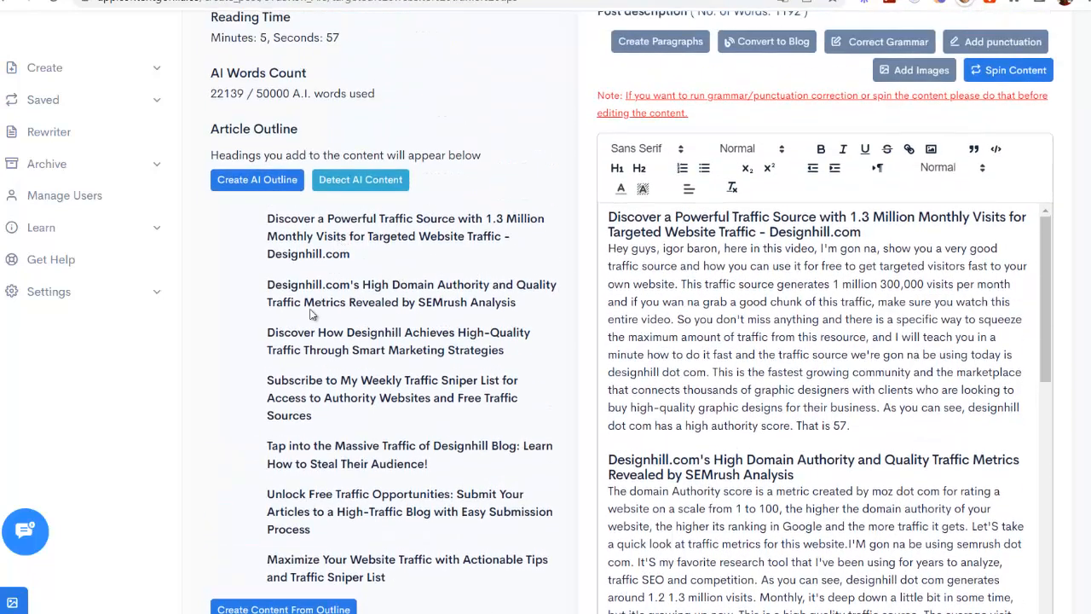
scroll(584, 331, up, 2)
scroll(511, 332, down, 3)
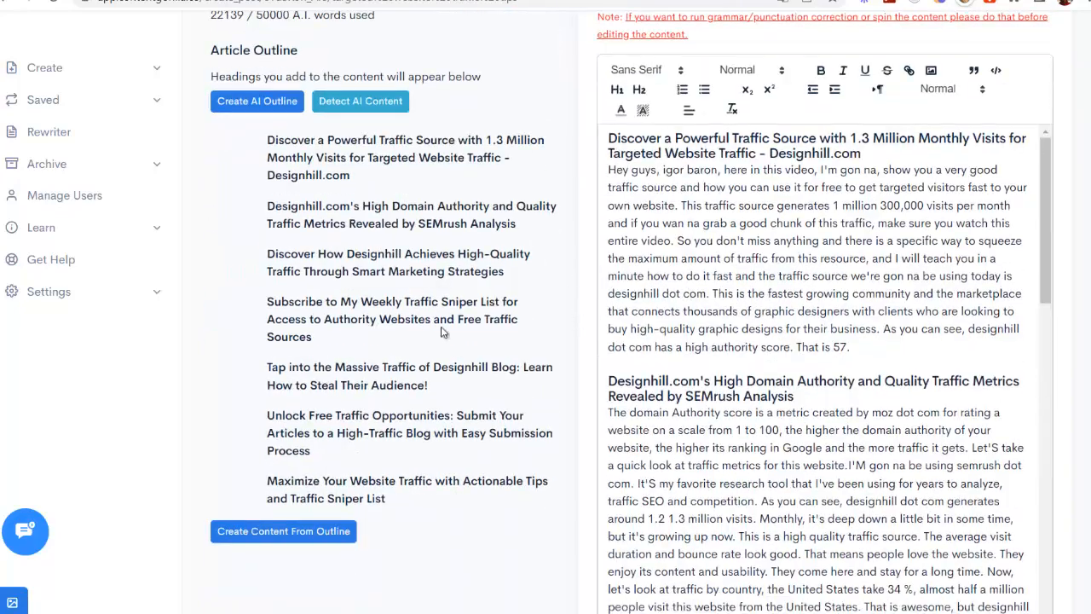
scroll(588, 256, up, 4)
scroll(562, 170, down, 3)
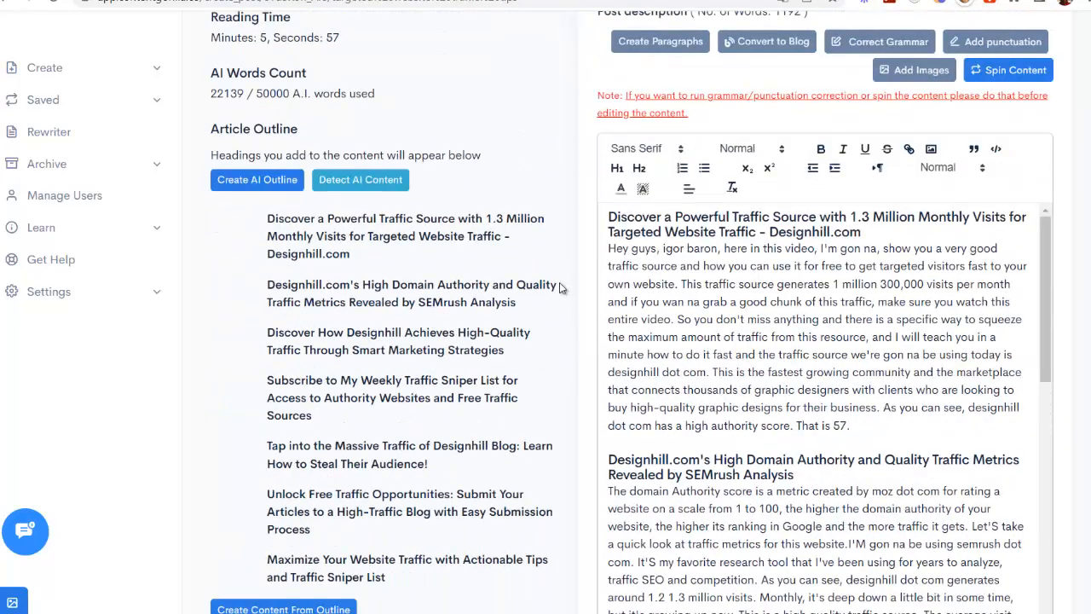
Start creating child posts, setting the number of posts to 5 and the main keyword to "targeted website traffic".
scroll(563, 290, down, 3)
click(833, 556)
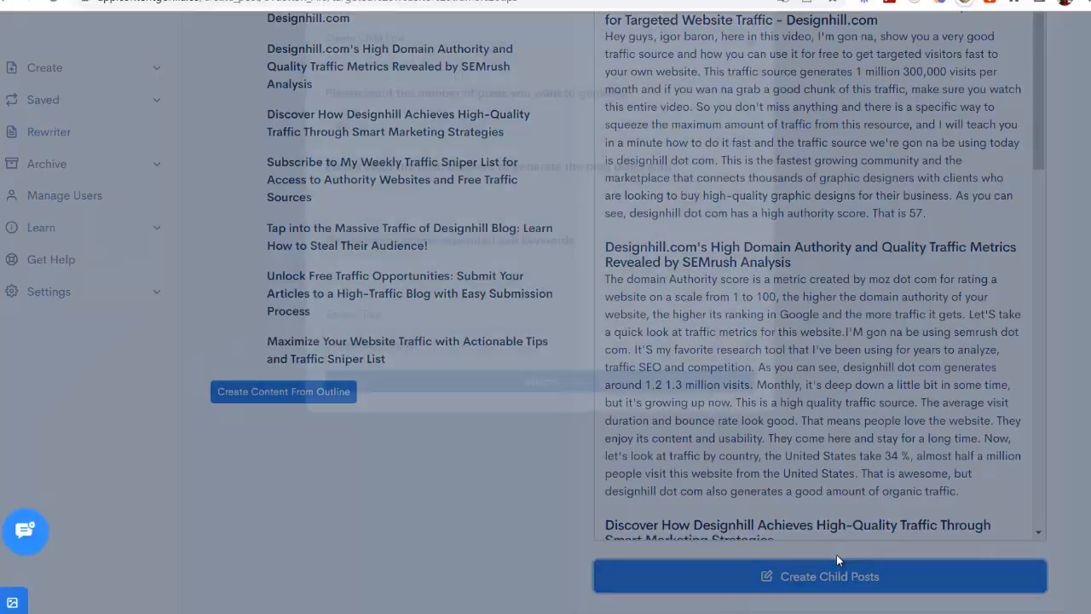
drag(386, 232, 287, 231)
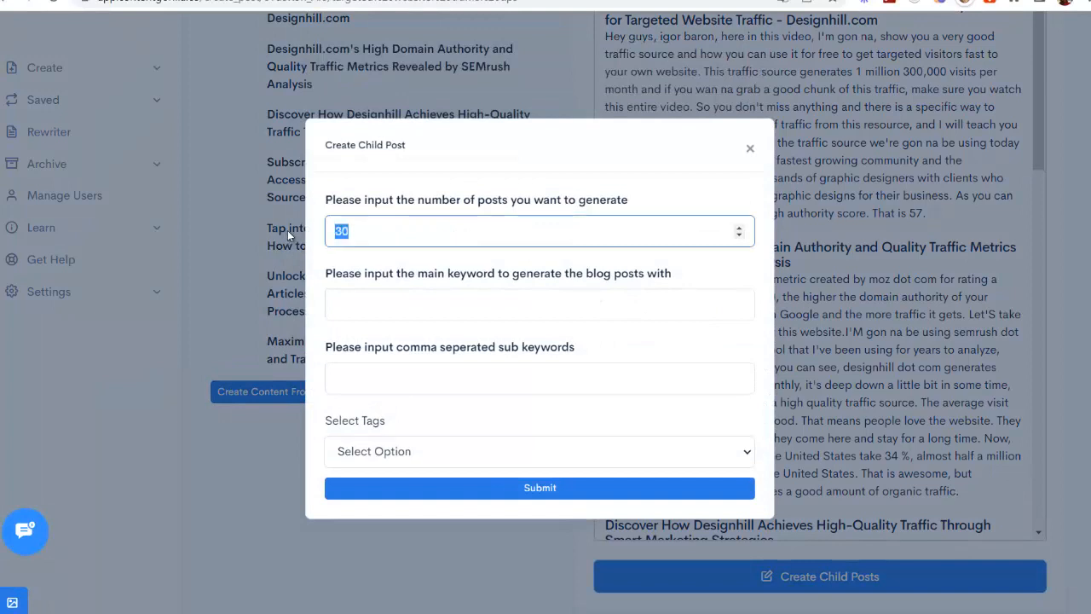
text(5)
click(344, 302)
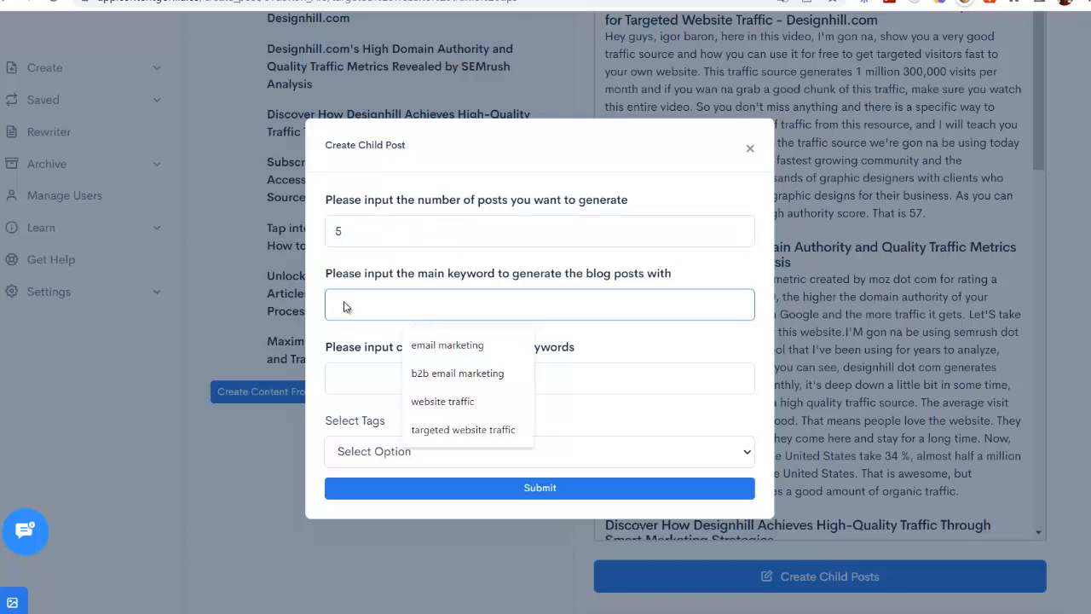
click(443, 430)
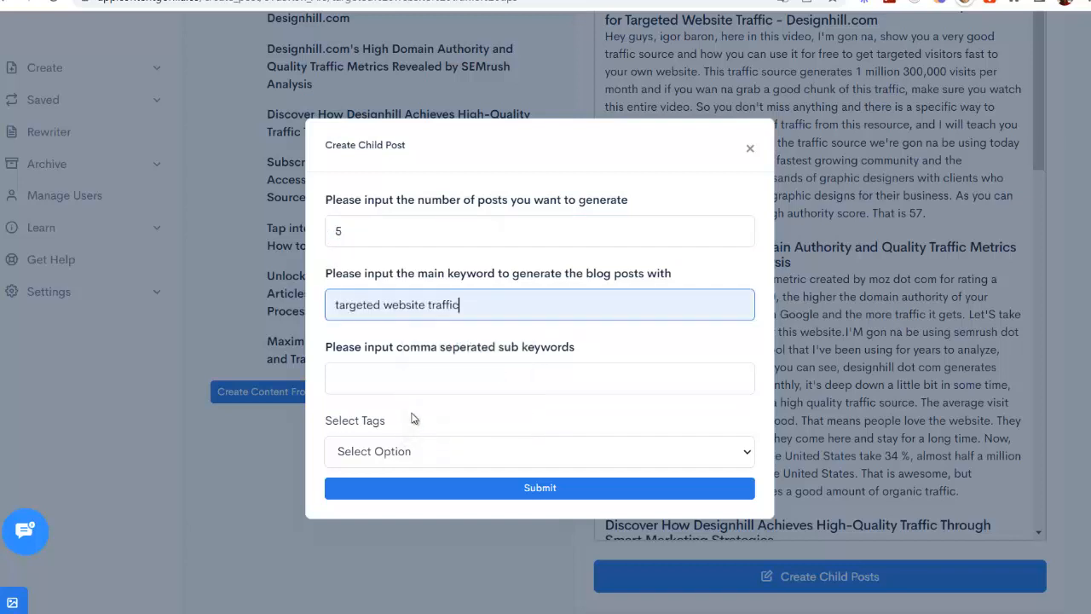
Enter the sub keyword "targeted website traffic tips", choose Other as the tag option, and submit the child post request.
click(370, 377)
text(targeted website traffic tips)
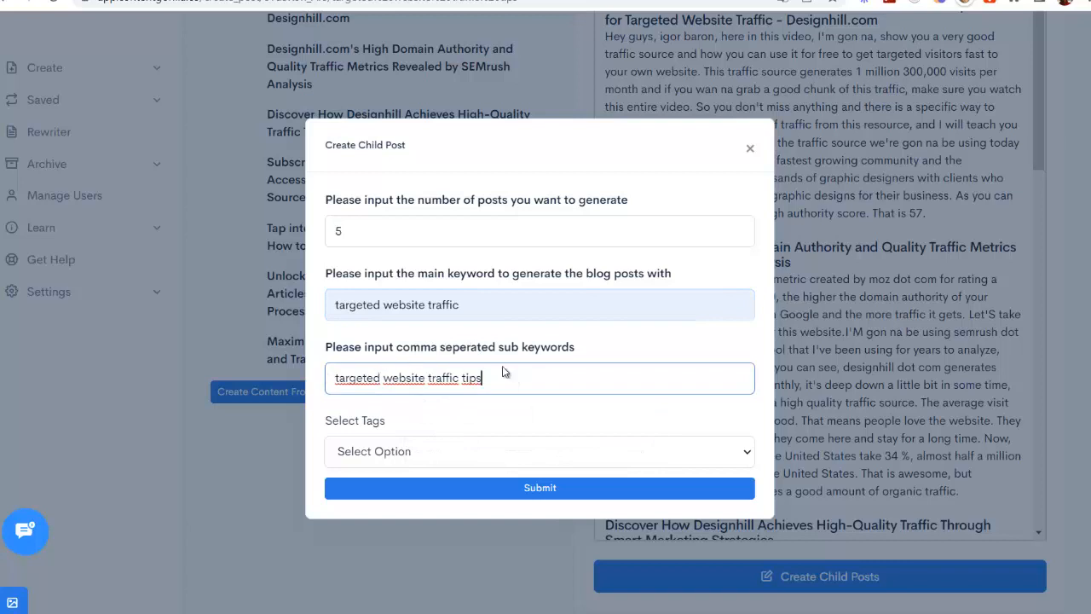
click(458, 451)
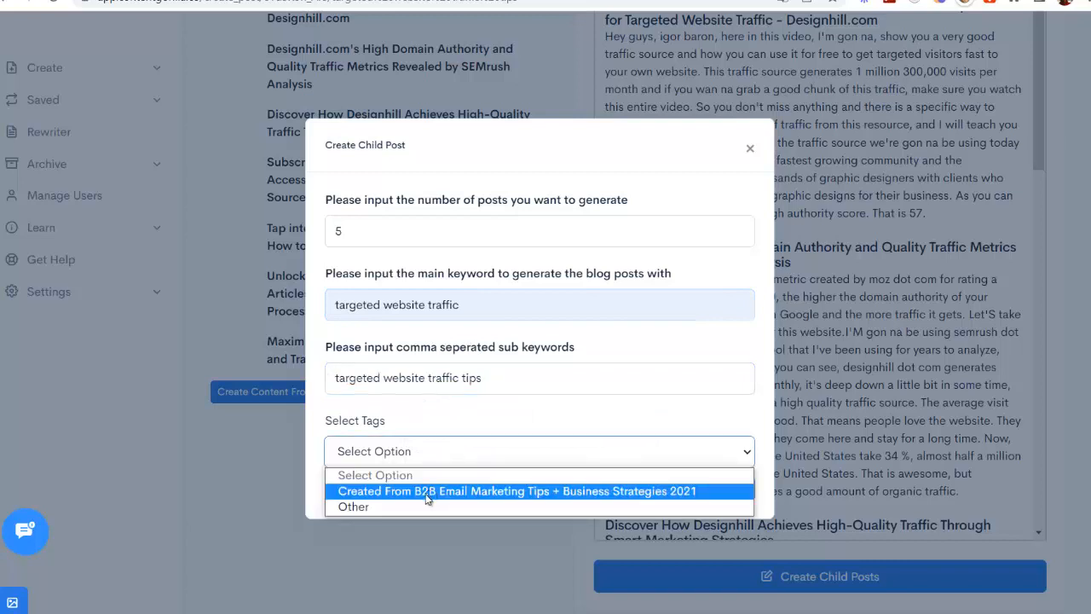
click(383, 507)
click(372, 462)
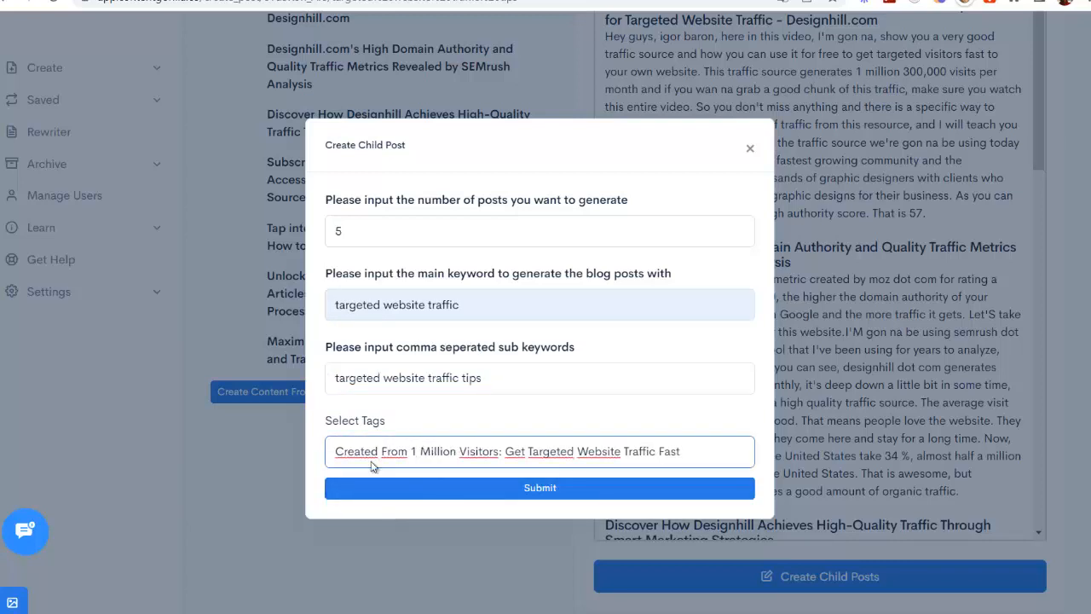
click(540, 487)
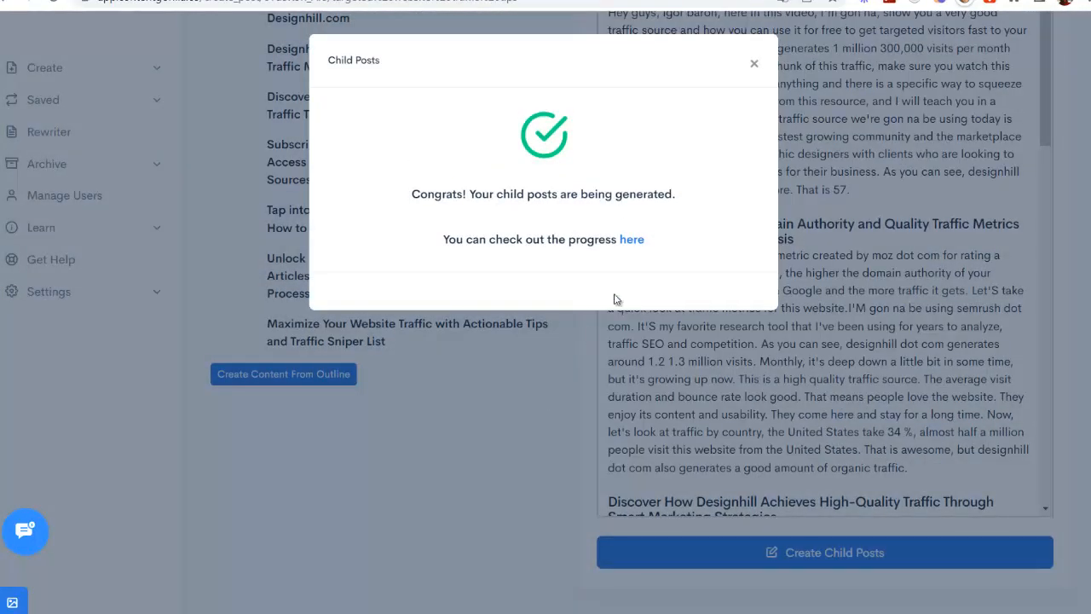
Open the AI Child Posts list and check the generation status of the requested posts, reloading the list.
click(631, 243)
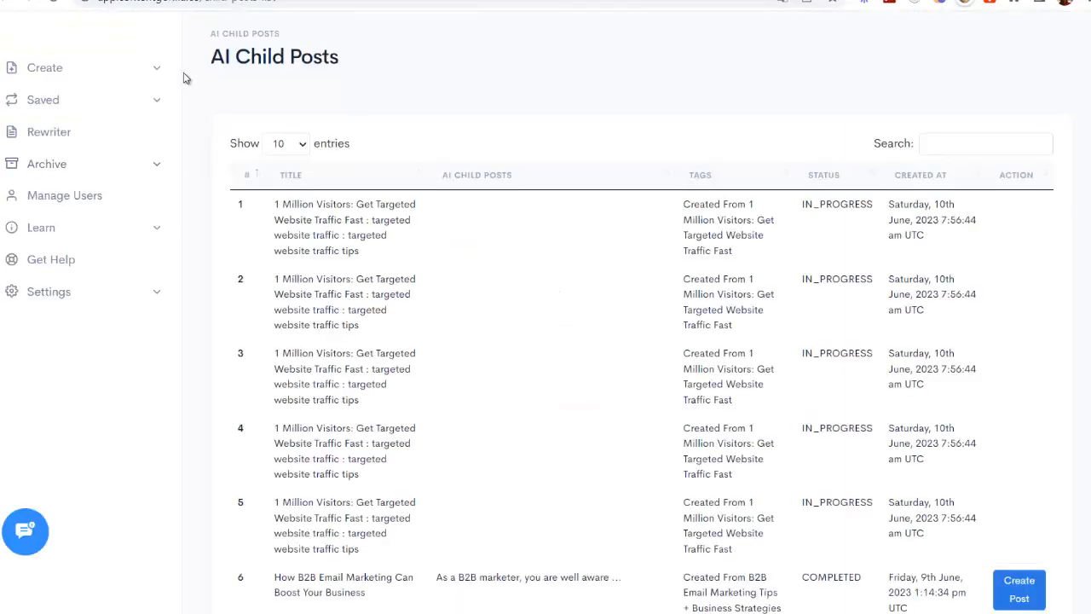
click(157, 71)
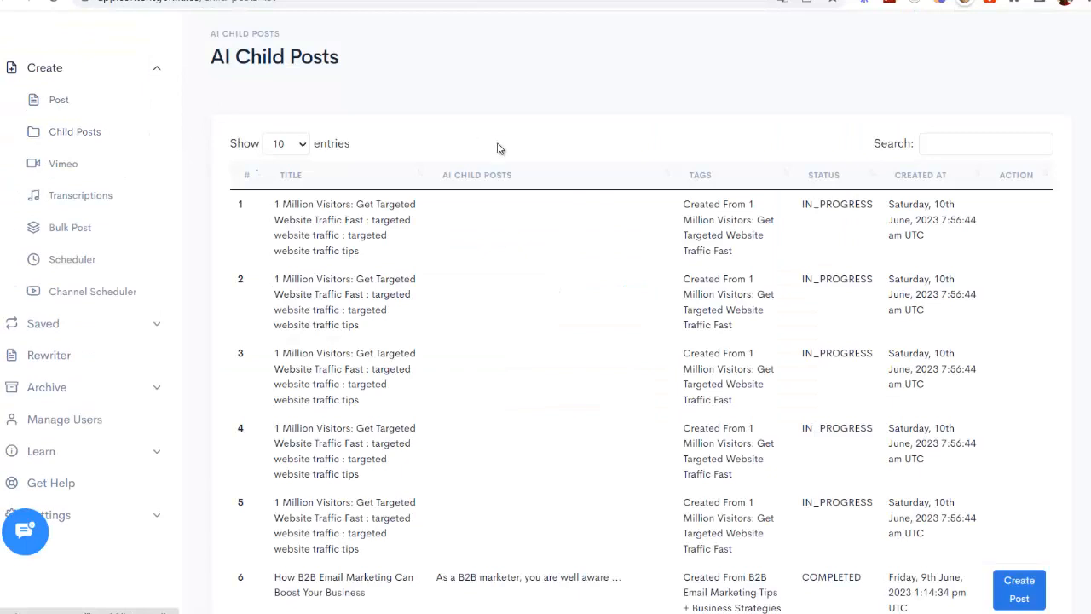
scroll(823, 139, down, 2)
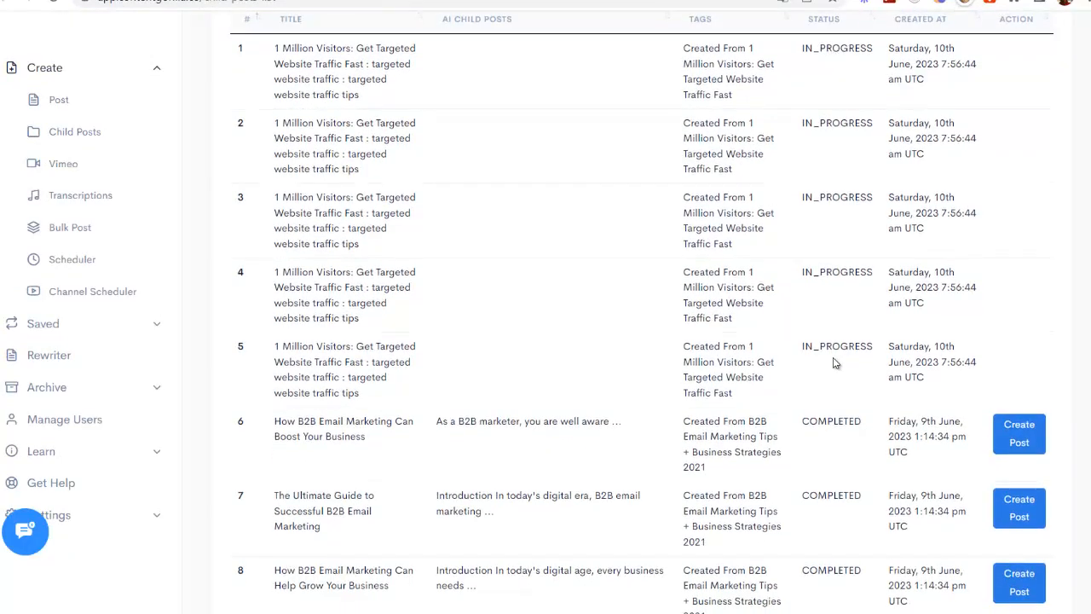
scroll(831, 341, up, 2)
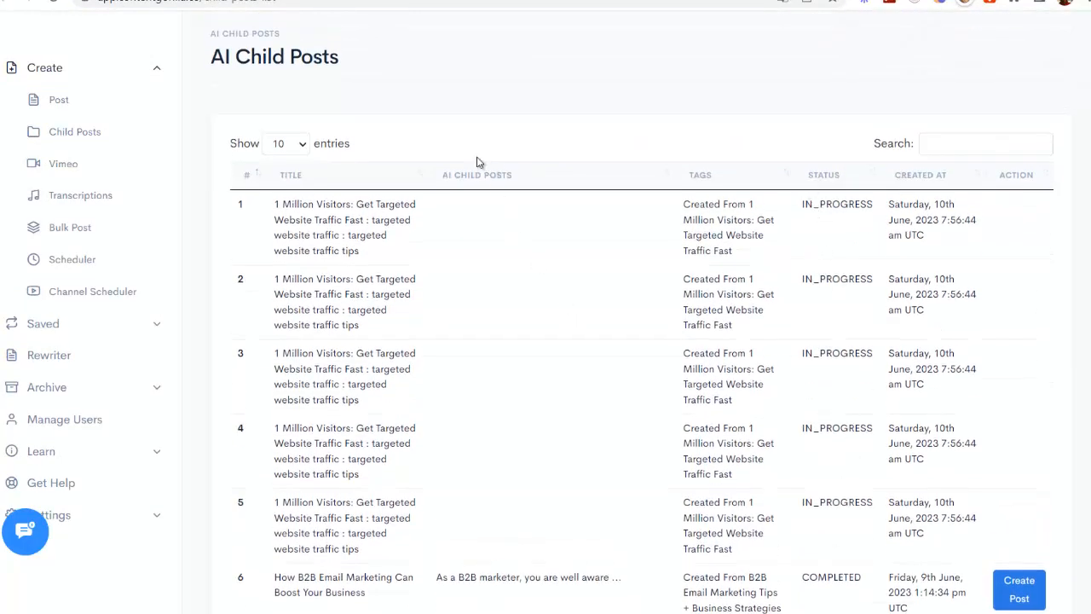
click(67, 135)
scroll(636, 211, down, 1)
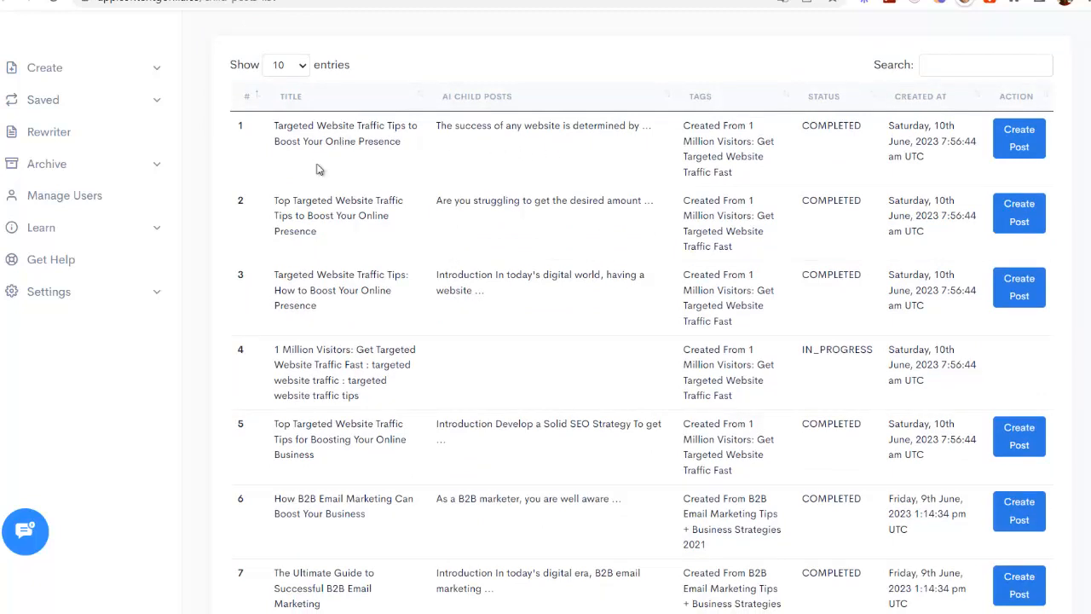
Create a post from the child post "Targeted Website Traffic Tips to Boost Your Online Presence" and highlight its word count.
click(1021, 147)
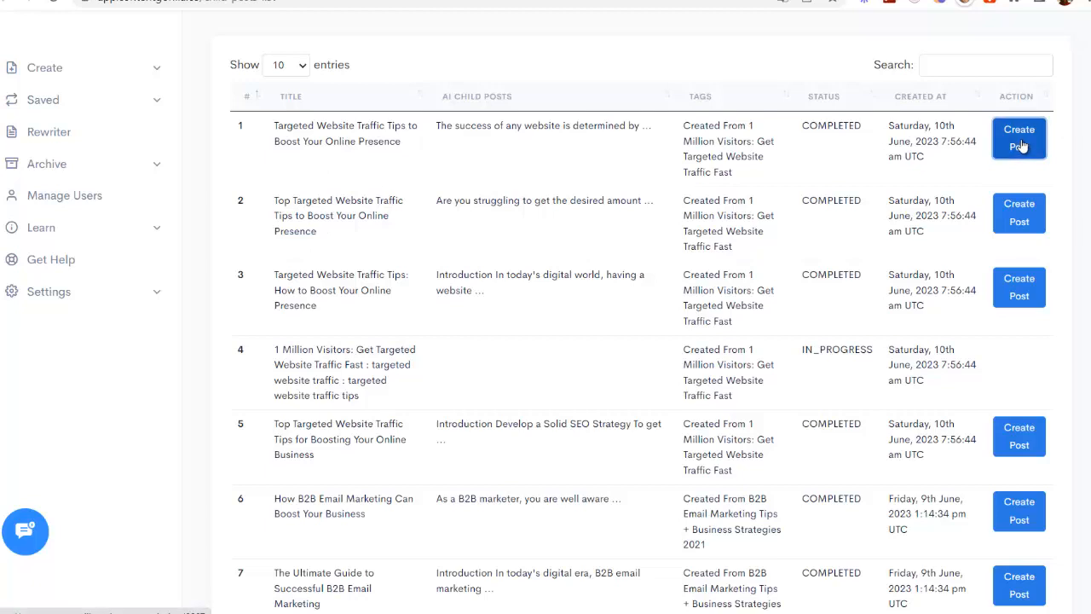
scroll(440, 145, down, 2)
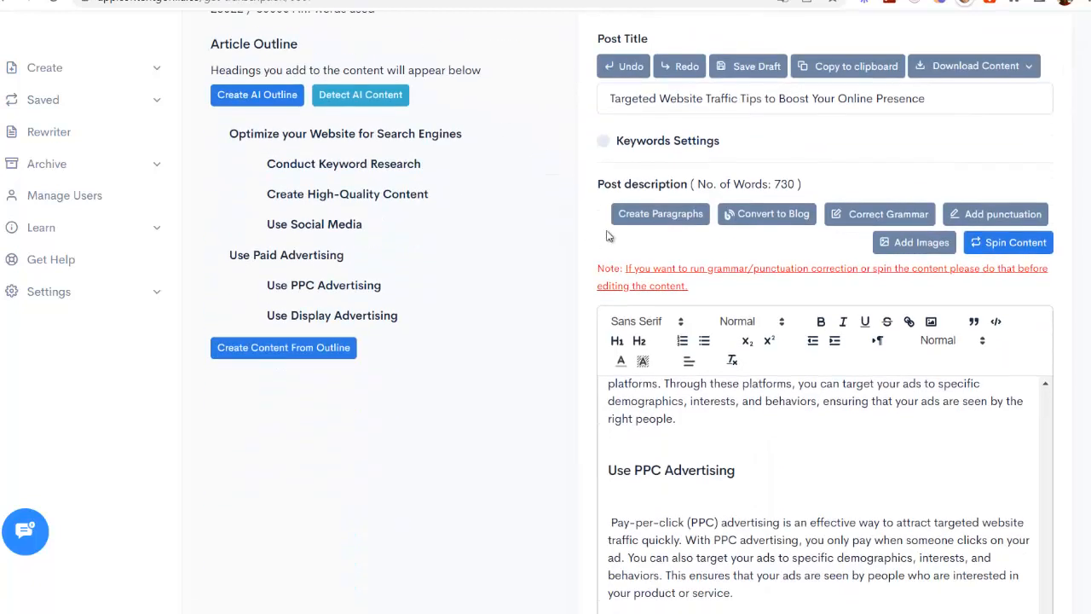
double_click(783, 184)
Read through the child article from introduction to conclusion and look over its outline headings.
scroll(511, 320, down, 4)
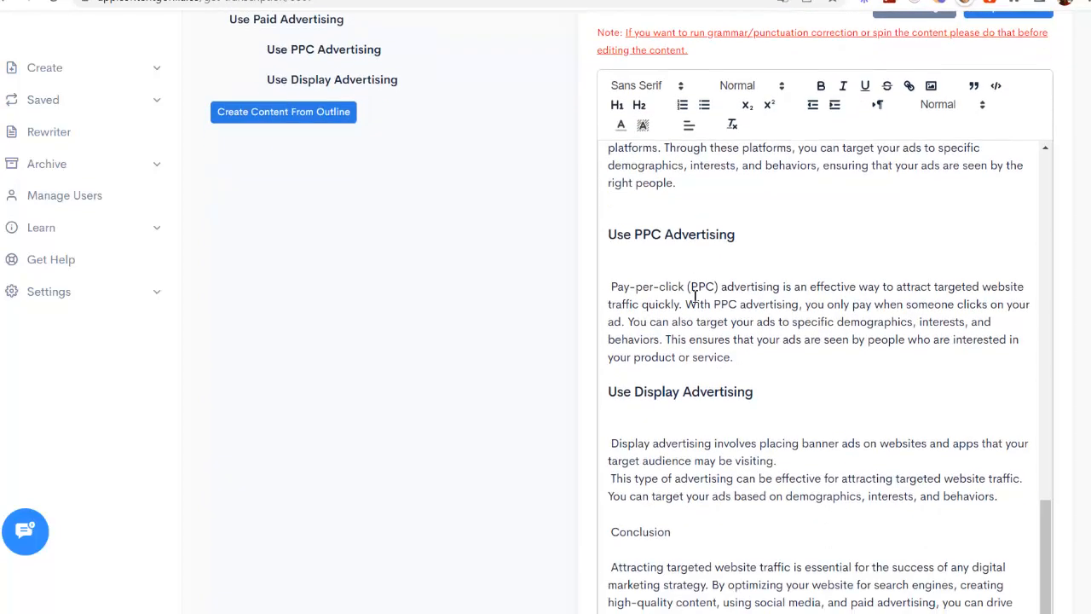
scroll(535, 331, up, 5)
scroll(549, 268, down, 3)
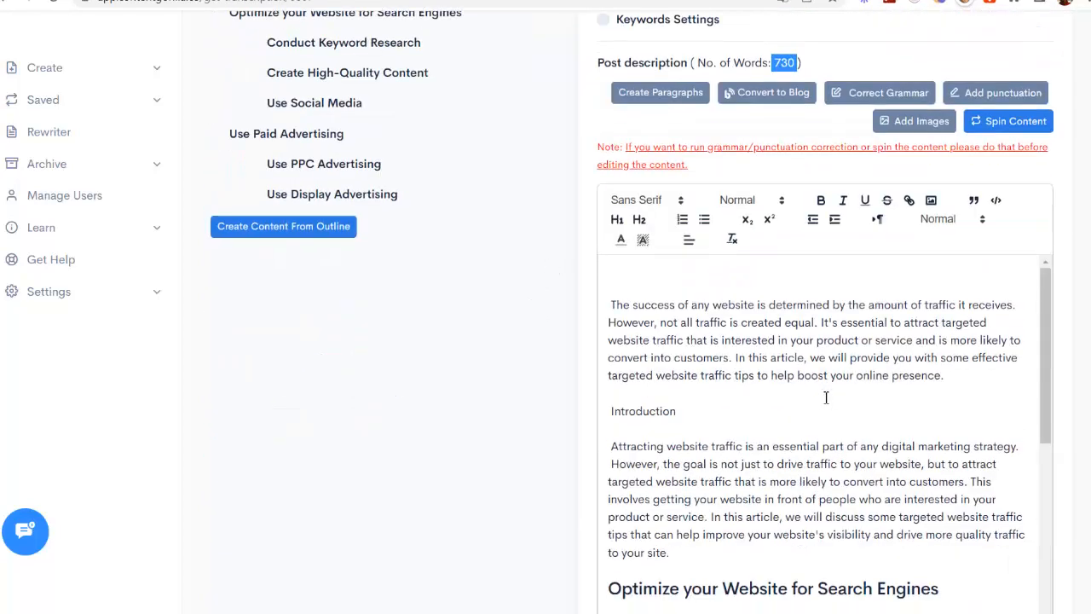
scroll(826, 397, up, 3)
scroll(531, 336, down, 4)
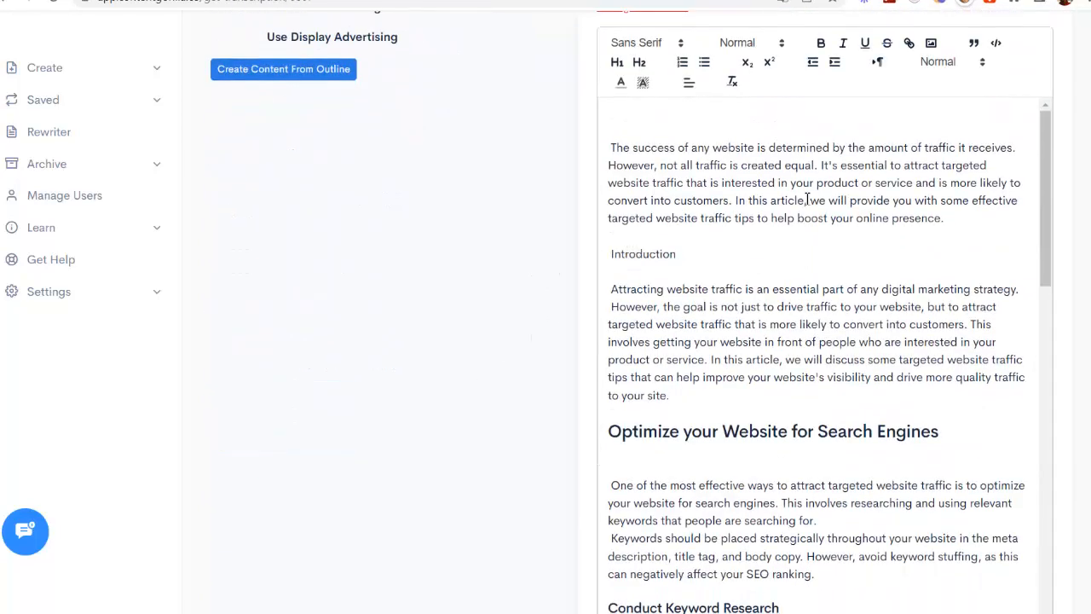
scroll(831, 184, down, 15)
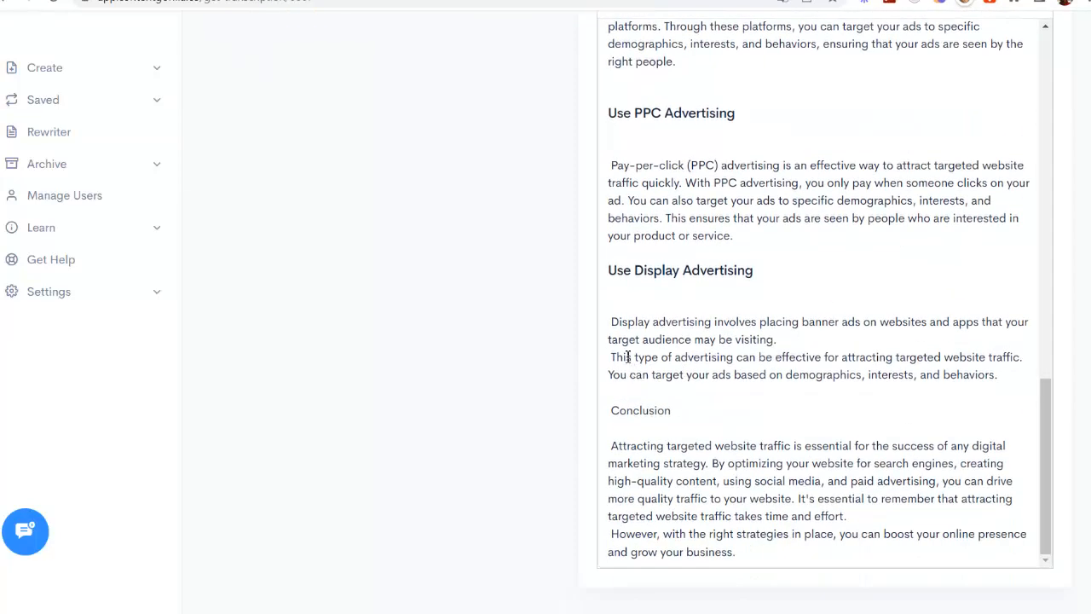
scroll(615, 356, up, 15)
scroll(617, 325, up, 4)
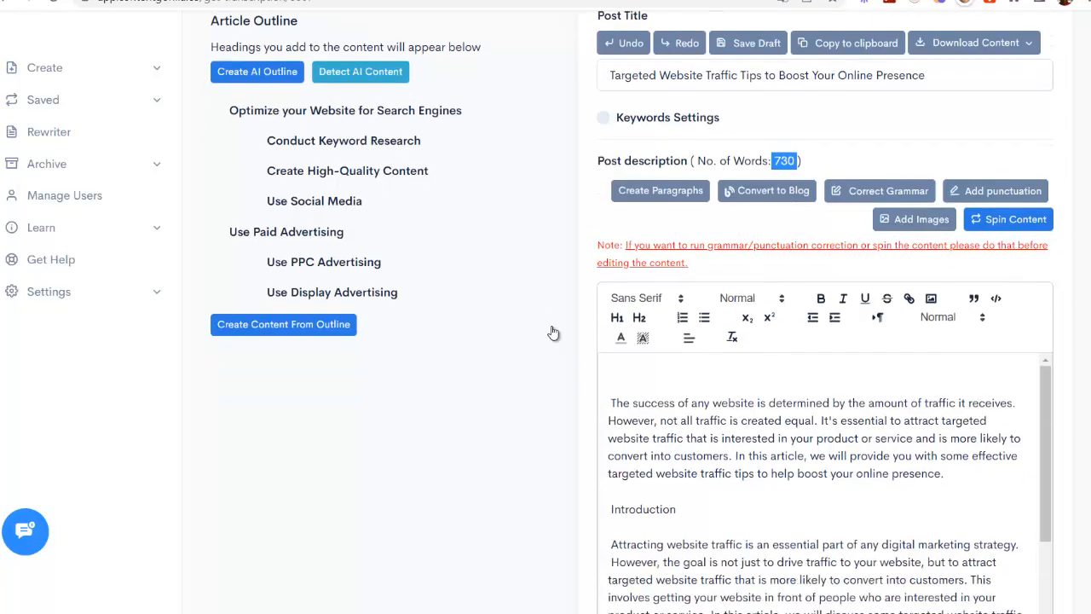
scroll(554, 345, down, 1)
scroll(482, 365, up, 4)
Copy the whole child article text and paste it into Google Translate for translation into French.
scroll(523, 339, down, 5)
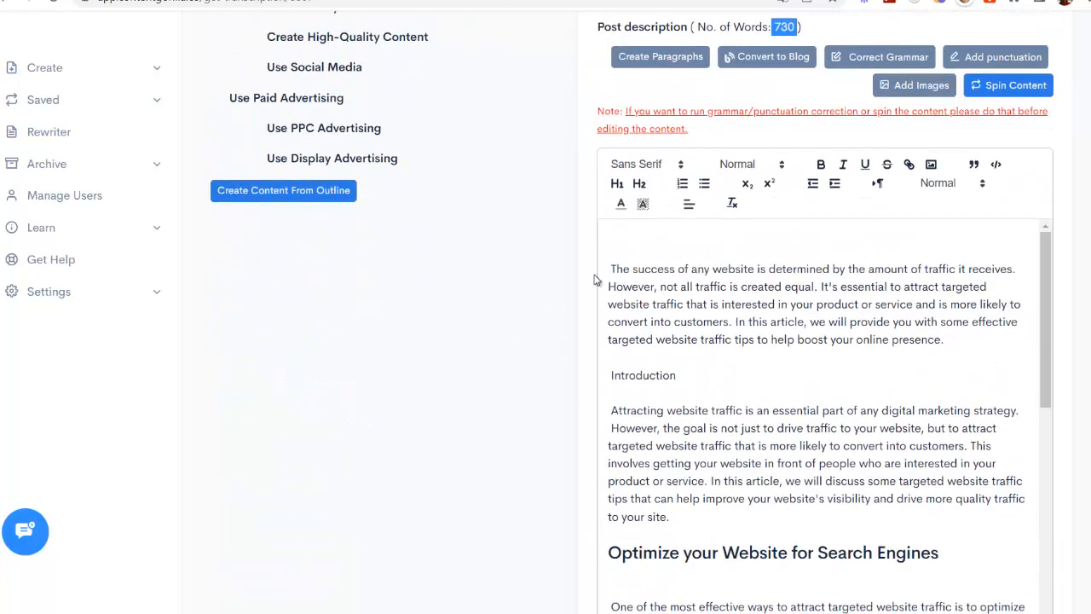
drag(610, 268, 987, 609)
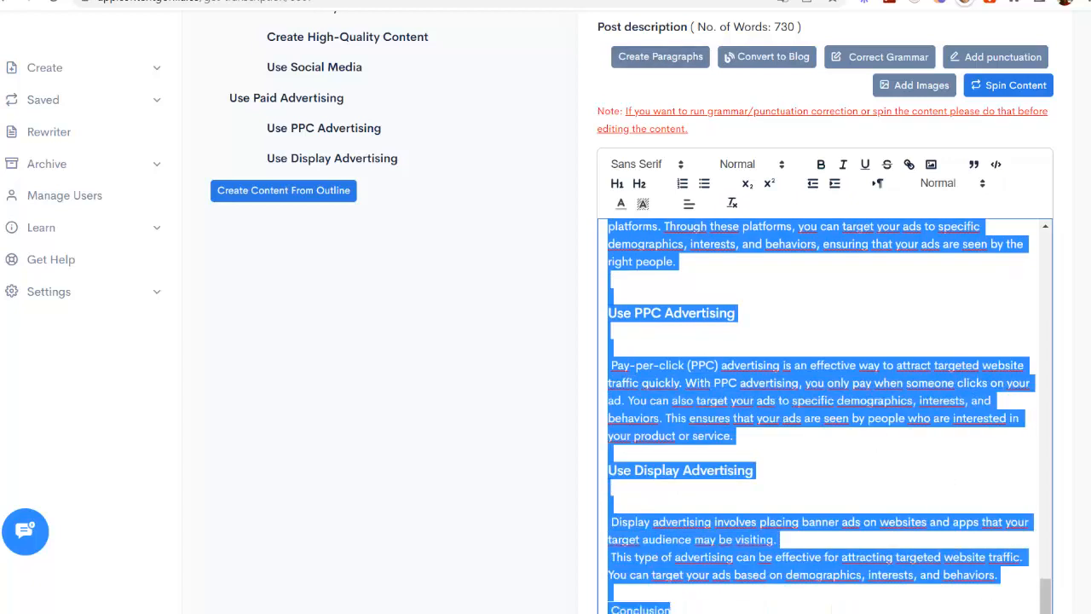
key(ctrl+Tab)
key(ctrl+v)
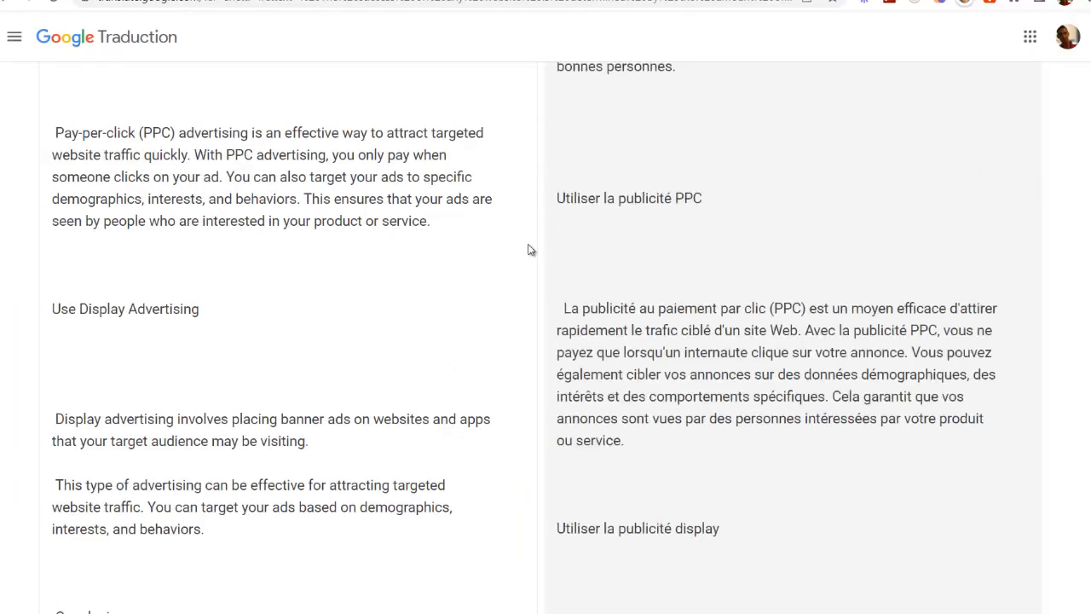
Copy the French translation and replace the English post description with it in the Content Gorilla post editor.
scroll(511, 251, up, 20)
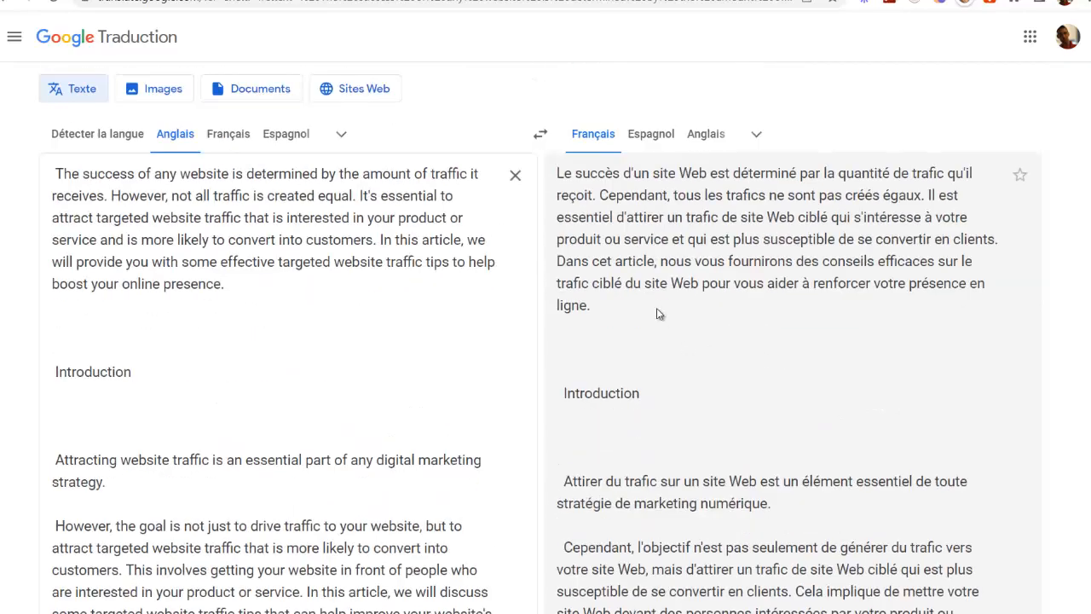
drag(548, 173, 963, 473)
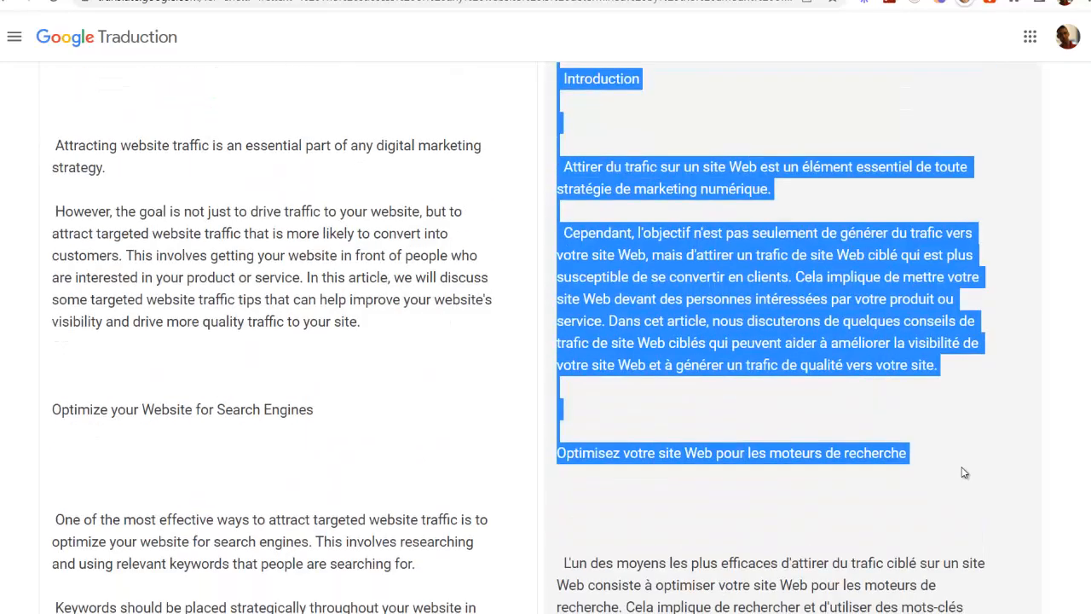
click(256, 2)
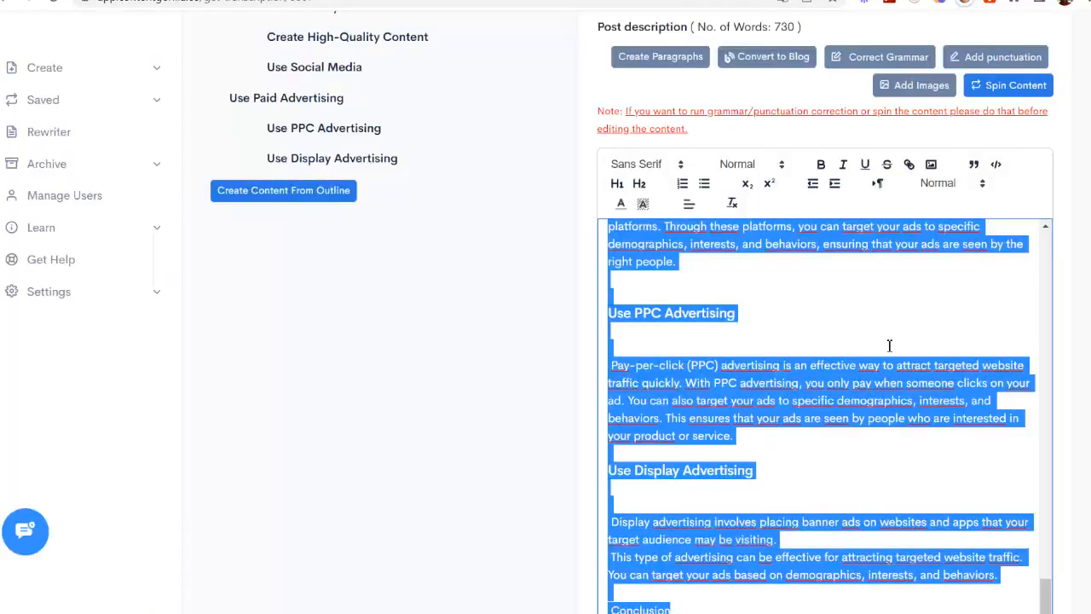
scroll(794, 347, up, 10)
scroll(795, 324, up, 8)
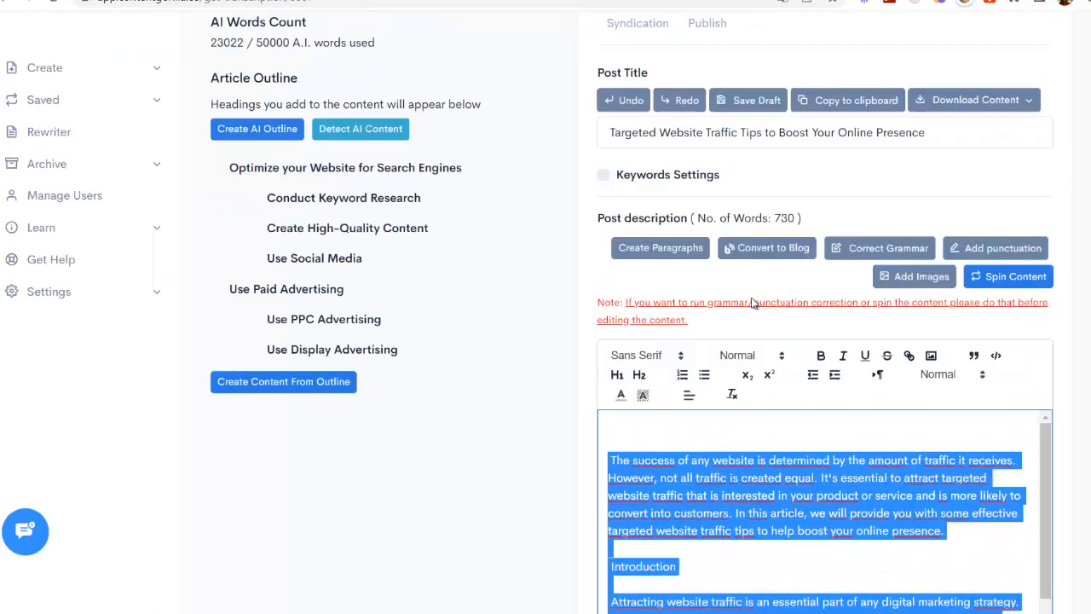
click(631, 548)
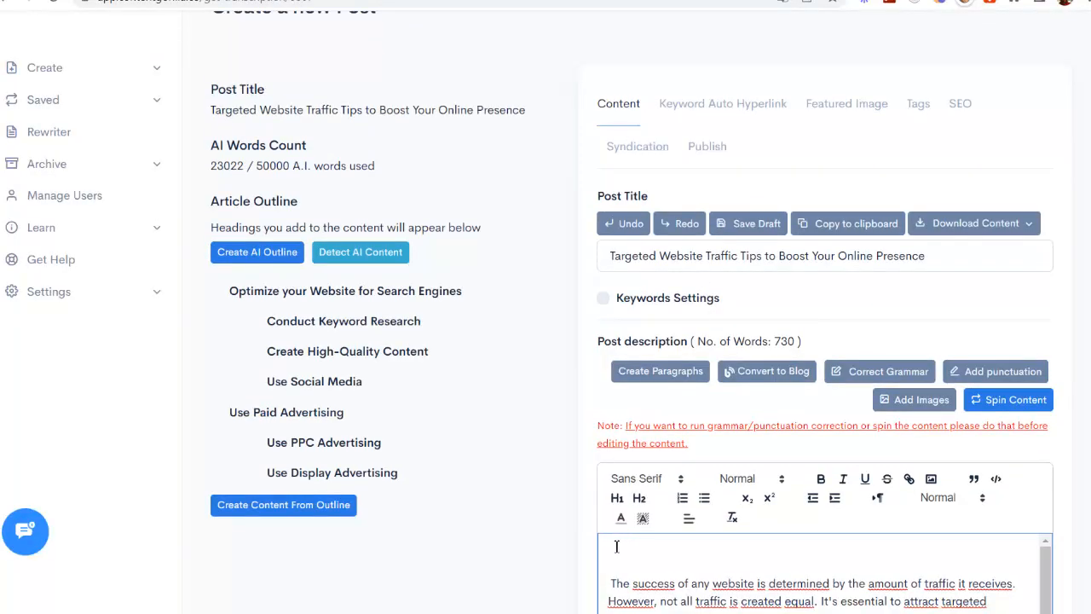
key(ctrl+v)
Remove the extra blank lines above and below the Introduction heading in the French post description.
scroll(676, 343, down, 3)
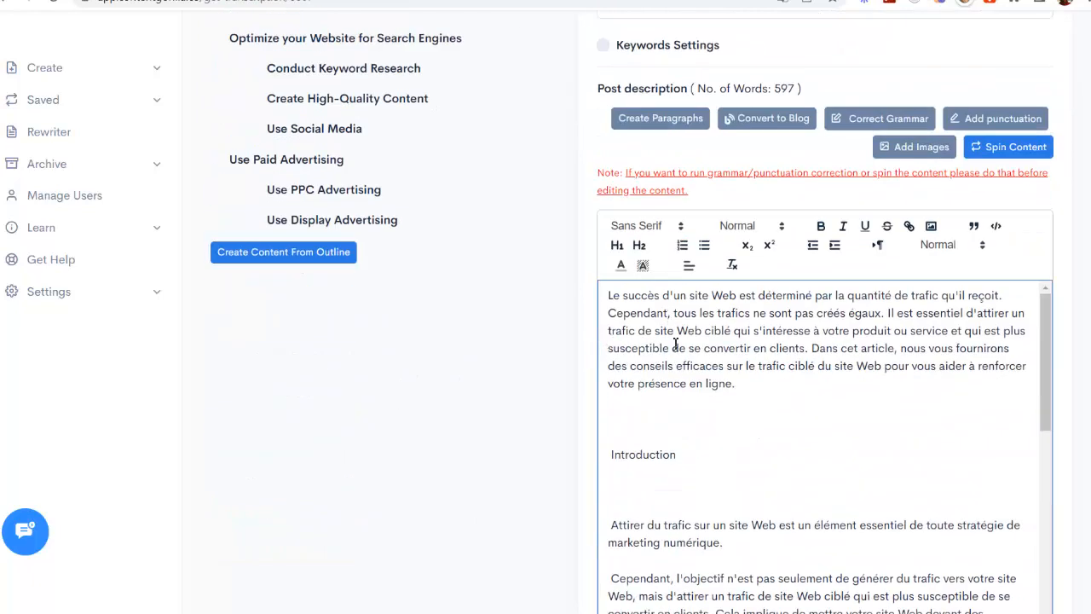
click(696, 421)
key(Delete)
key(Delete)
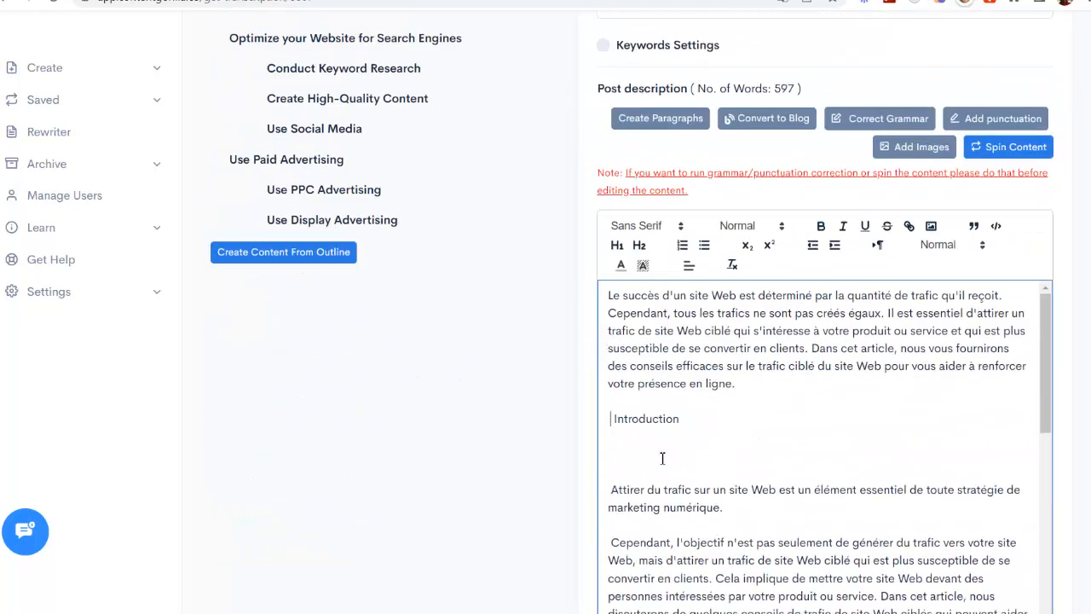
click(664, 453)
key(Delete)
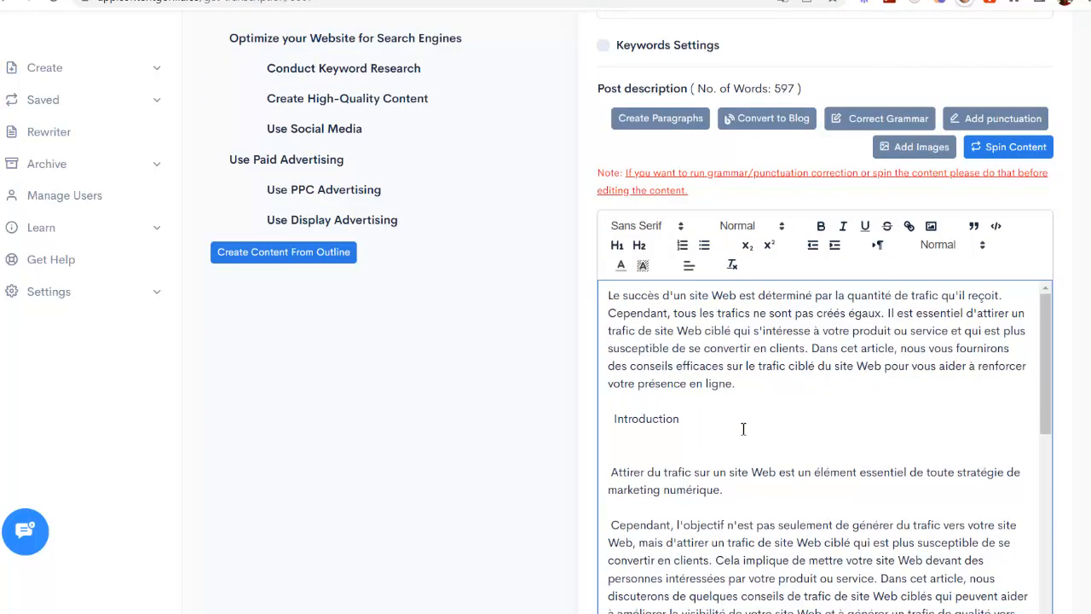
Start adding images to the post and search the image library for "website traffic".
click(909, 147)
click(94, 44)
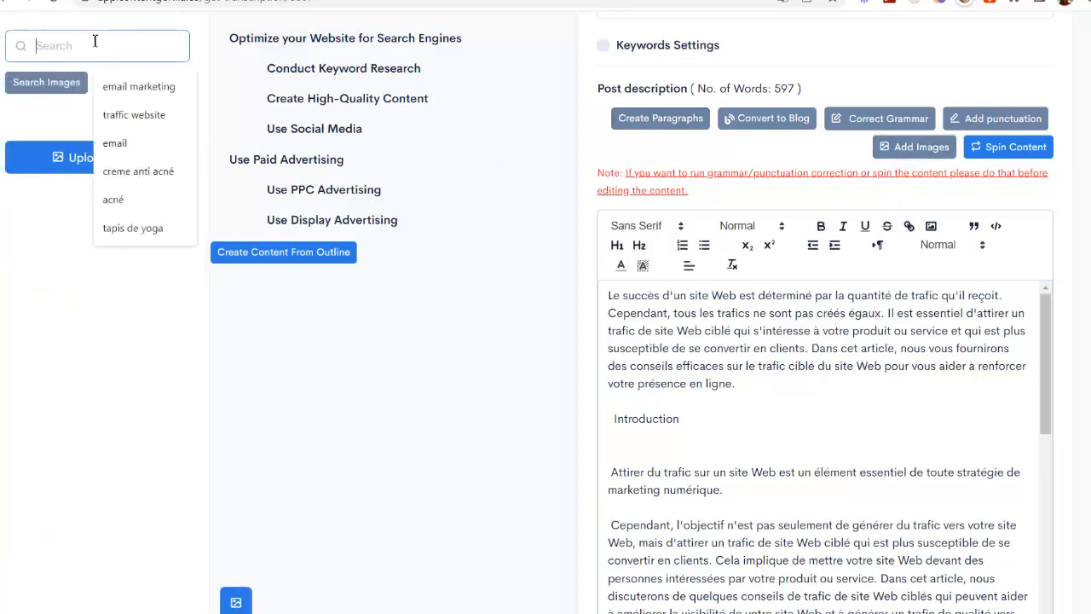
text(website traffic)
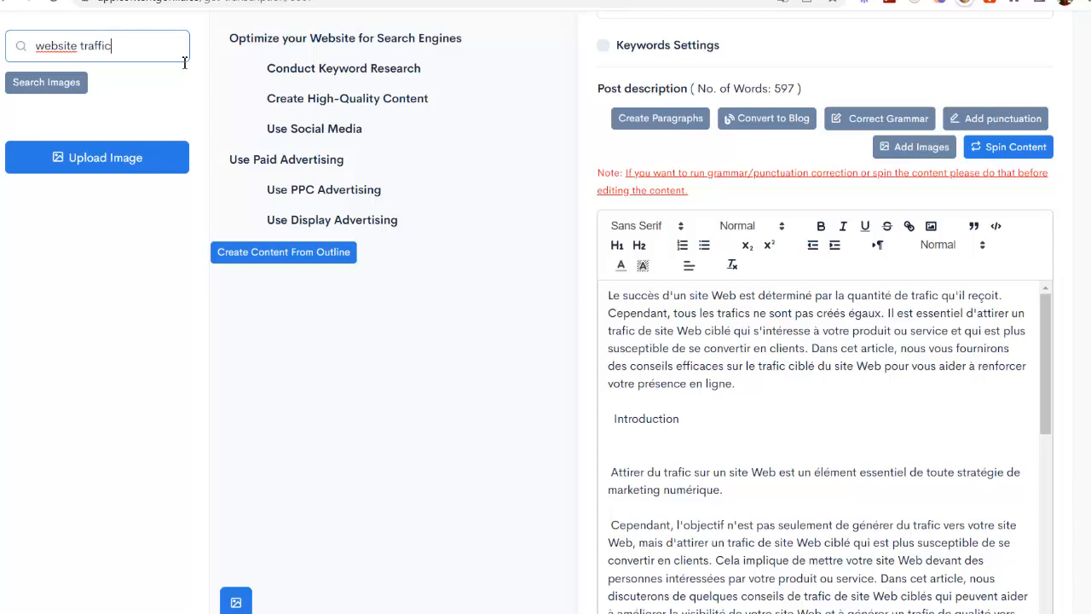
click(46, 82)
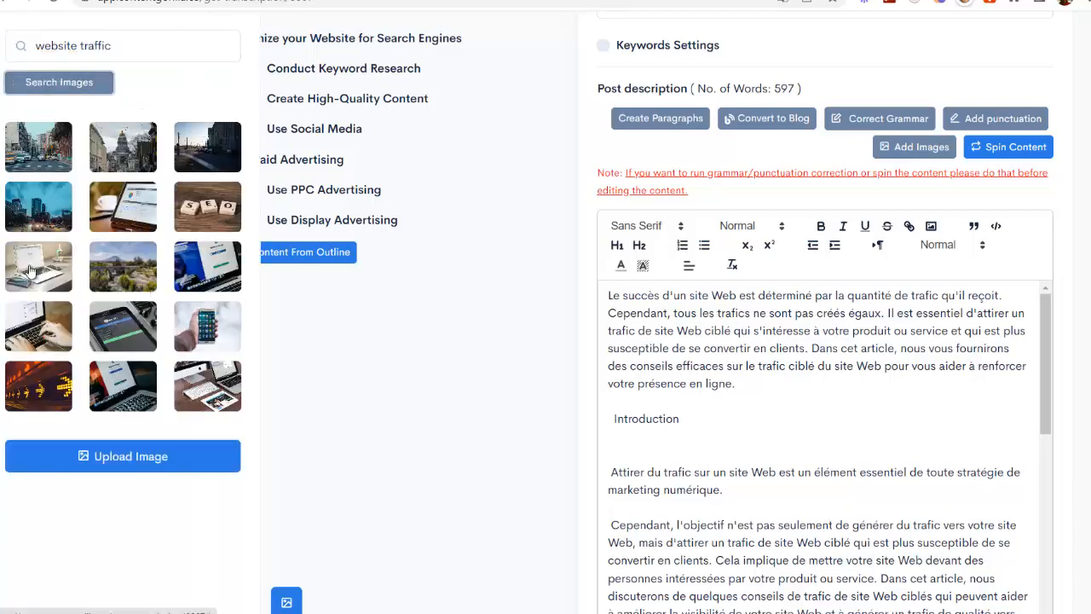
Insert the photo of hands typing on a laptop between the opening paragraph and the Introduction heading, and close the image search.
drag(51, 288, 735, 384)
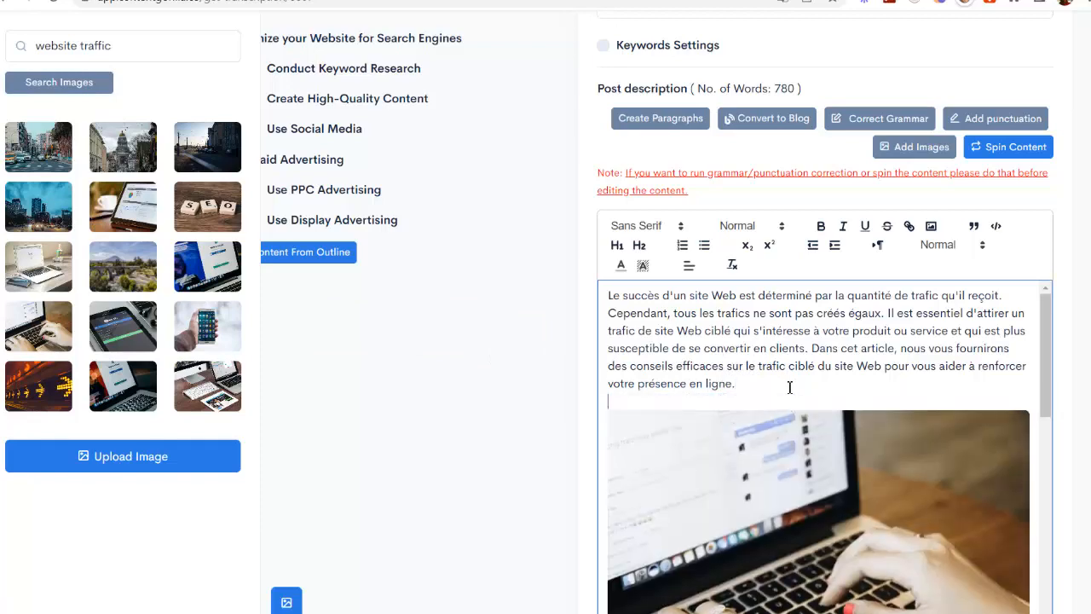
scroll(863, 430, down, 3)
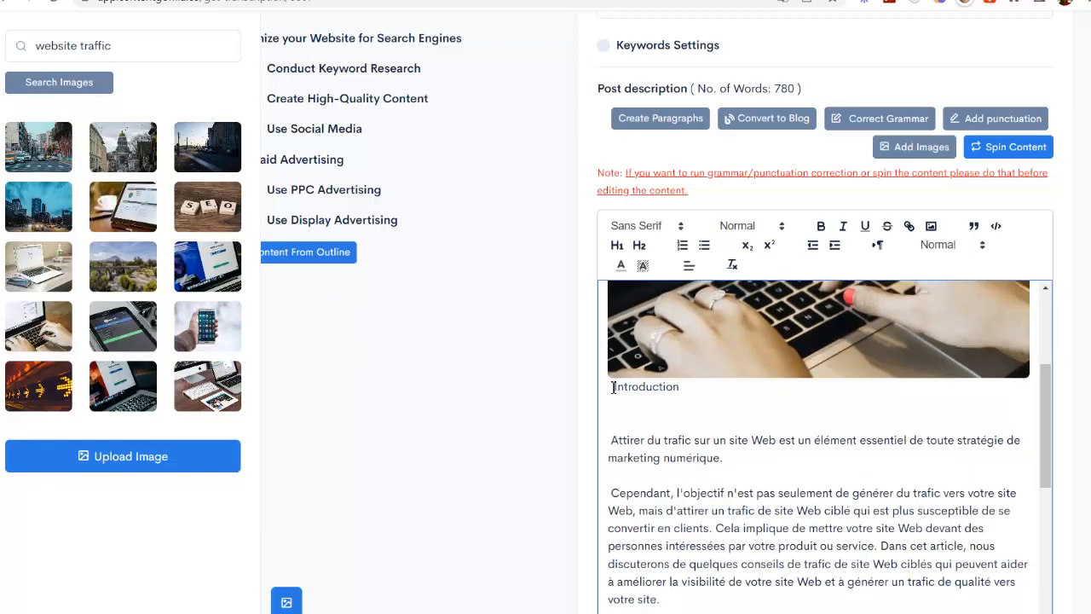
scroll(628, 392, up, 5)
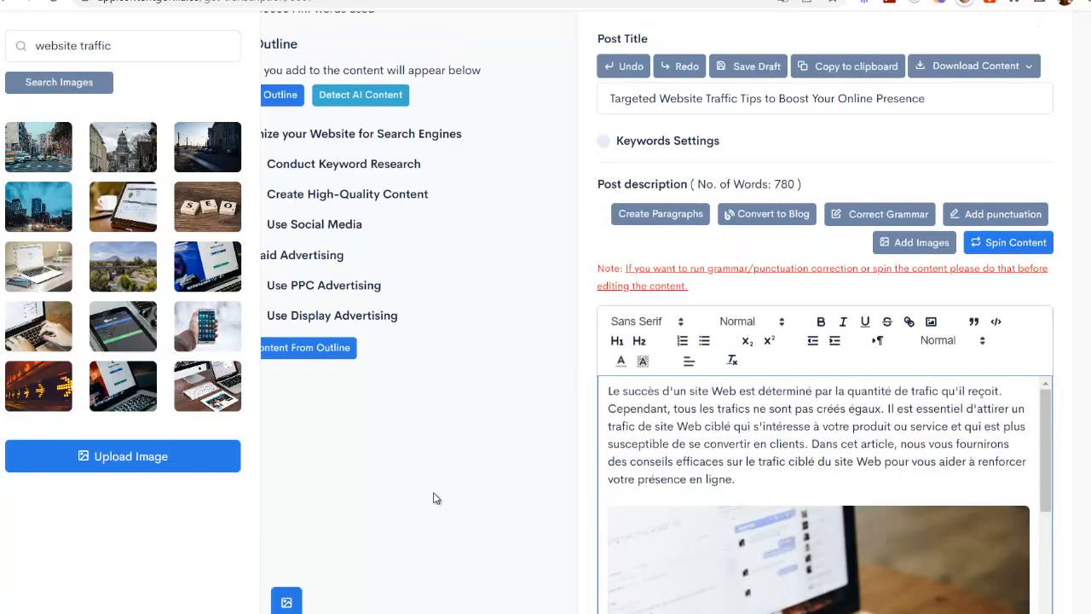
click(288, 600)
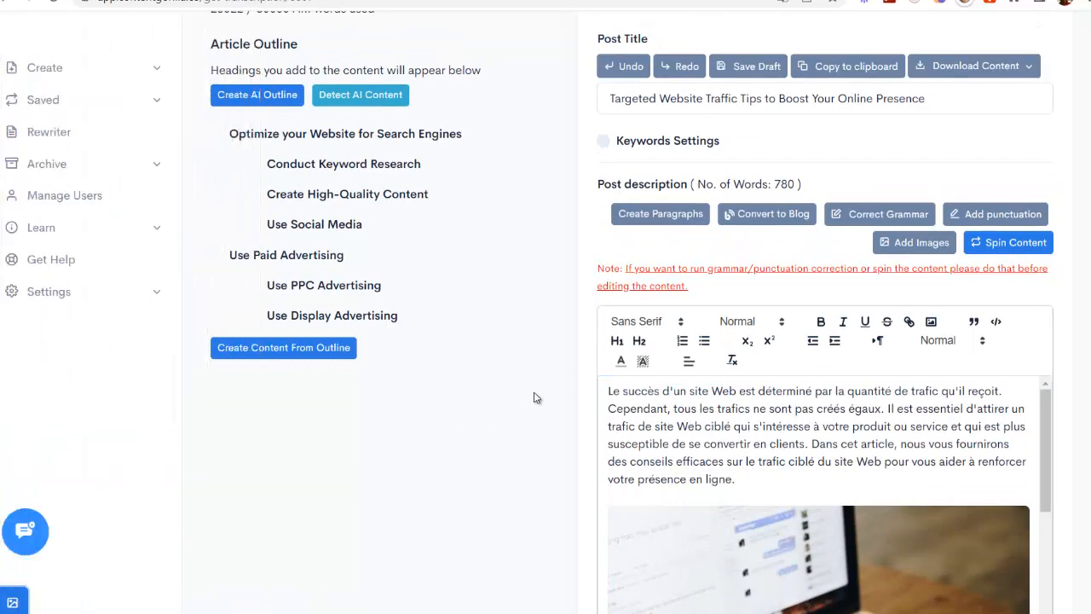
scroll(537, 399, up, 1)
scroll(537, 399, up, 3)
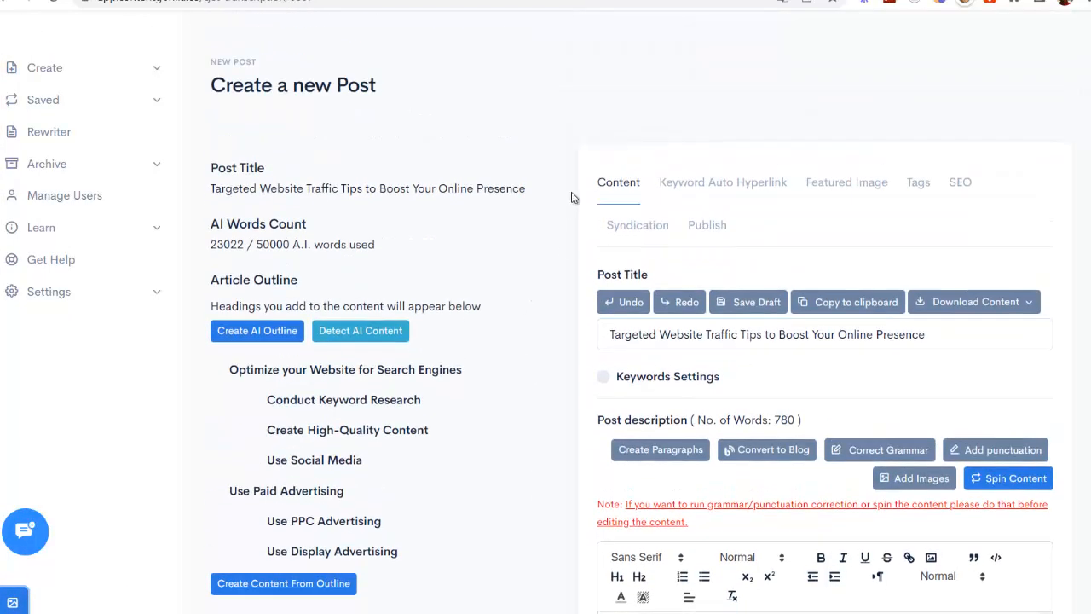